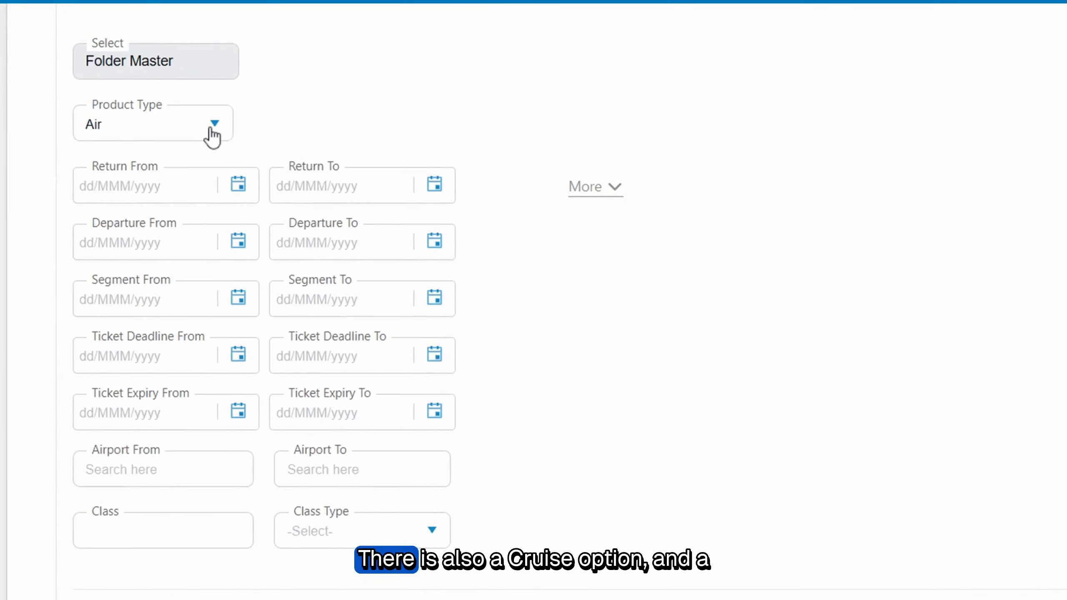
Step: Check the available product types and expand the additional filters of the Folder Master search
{"action": "left_click", "coordinate": [213, 130]}
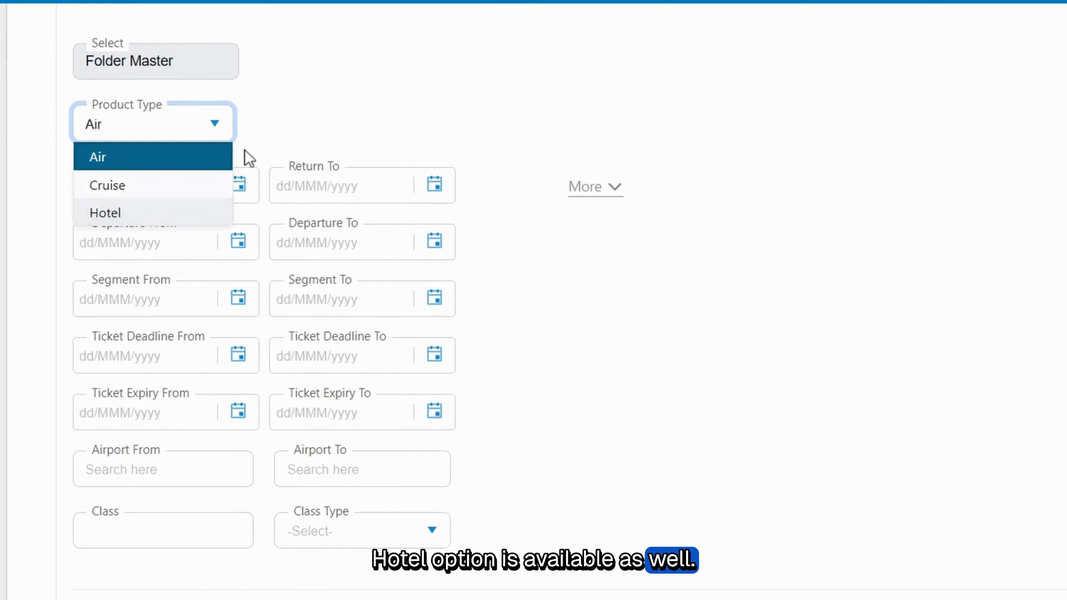
{"action": "left_click", "coordinate": [297, 114]}
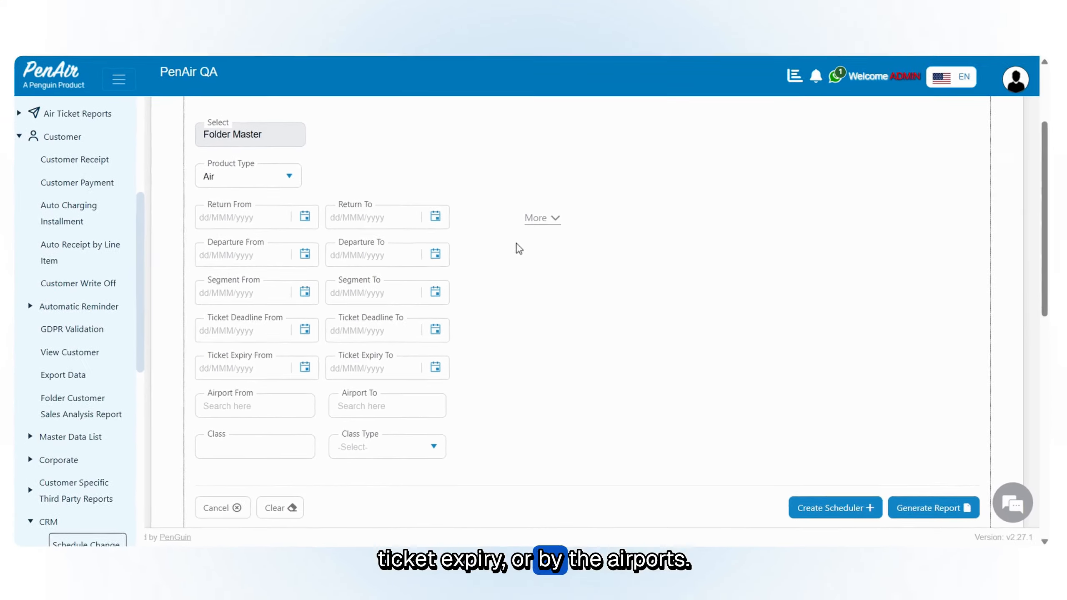
{"action": "left_click", "coordinate": [539, 218]}
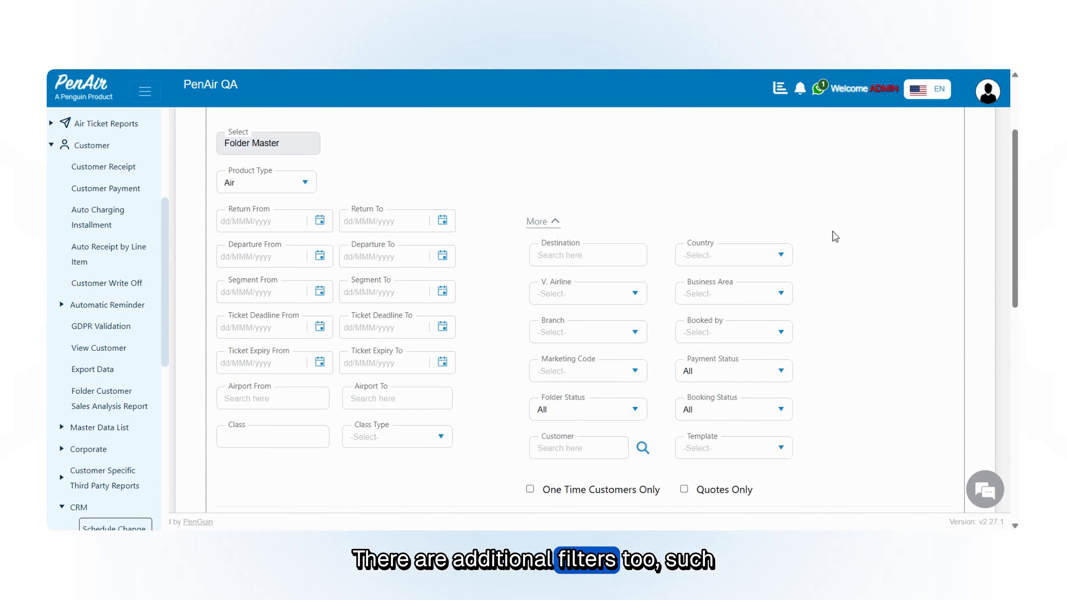
{"action": "scroll", "coordinate": [833, 241], "scroll_direction": "down", "scroll_amount": 2}
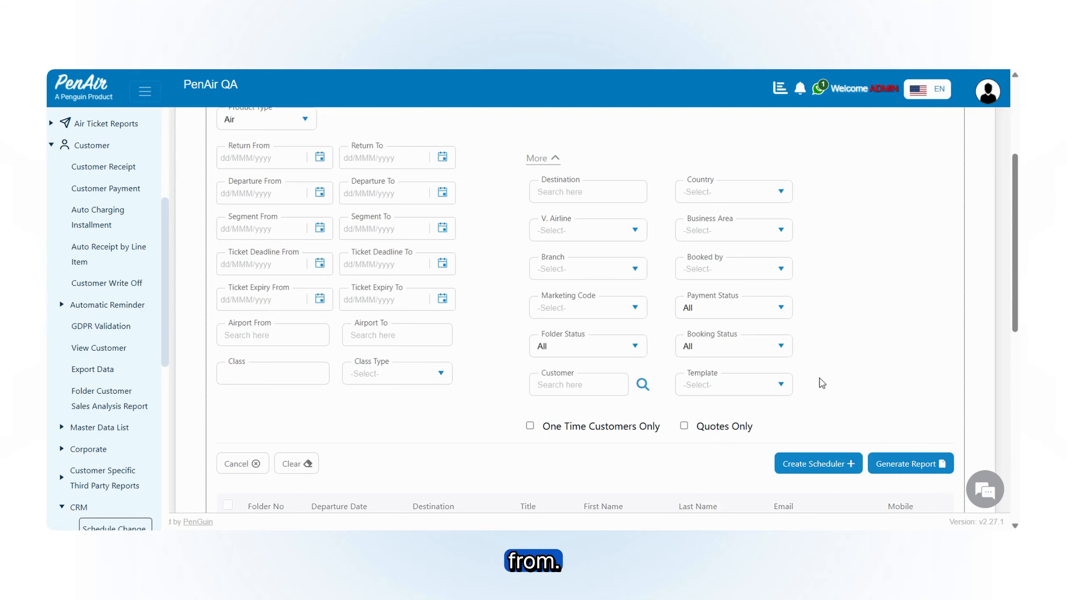
{"action": "scroll", "coordinate": [364, 269], "scroll_direction": "up", "scroll_amount": 2}
Step: Set the return date range from 01/May/2026 to 15/Jun/2026
{"action": "left_click", "coordinate": [320, 221]}
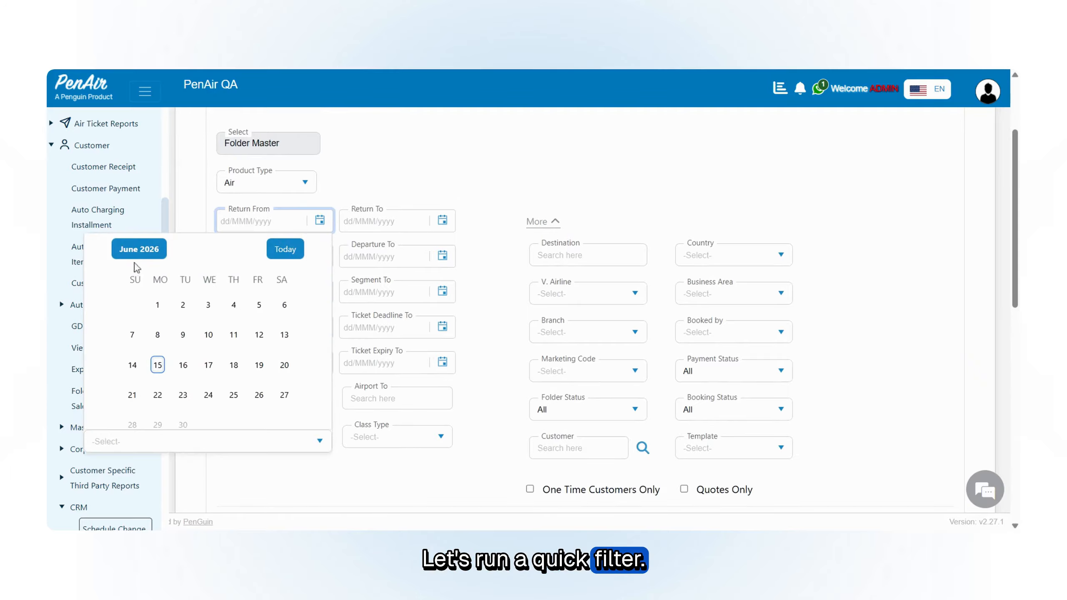
{"action": "left_click", "coordinate": [134, 250]}
{"action": "left_click", "coordinate": [139, 329]}
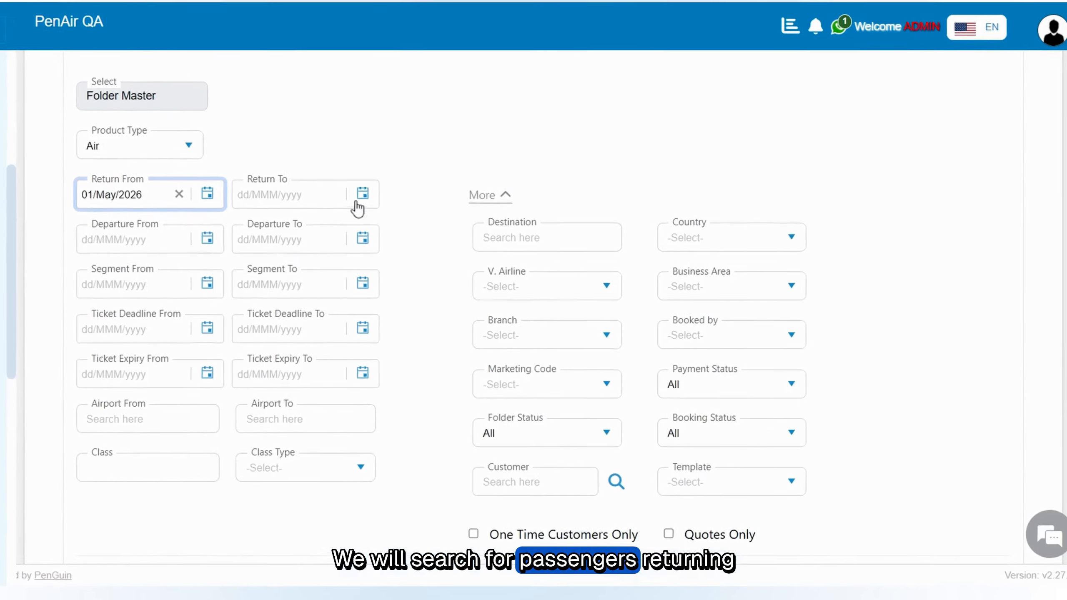
{"action": "left_click", "coordinate": [353, 191]}
{"action": "left_click", "coordinate": [309, 227]}
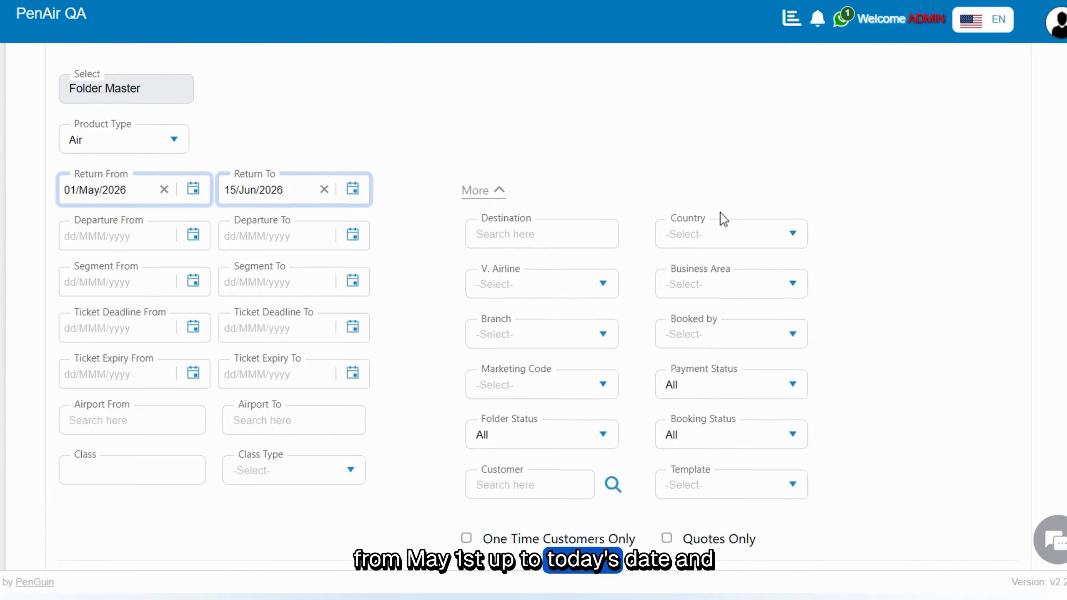
Step: Generate the report of passengers matching the return date filter and look over the resulting list
{"action": "scroll", "coordinate": [735, 223], "scroll_direction": "down", "scroll_amount": 4}
{"action": "scroll", "coordinate": [777, 252], "scroll_direction": "down", "scroll_amount": 1}
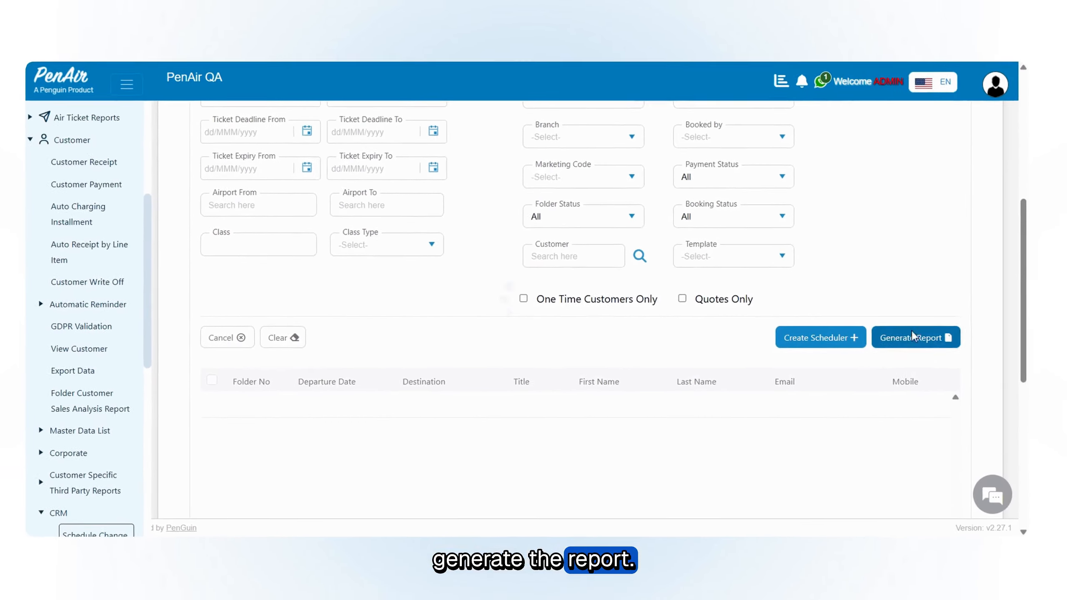
{"action": "left_click", "coordinate": [953, 391]}
{"action": "scroll", "coordinate": [959, 286], "scroll_direction": "down", "scroll_amount": 4}
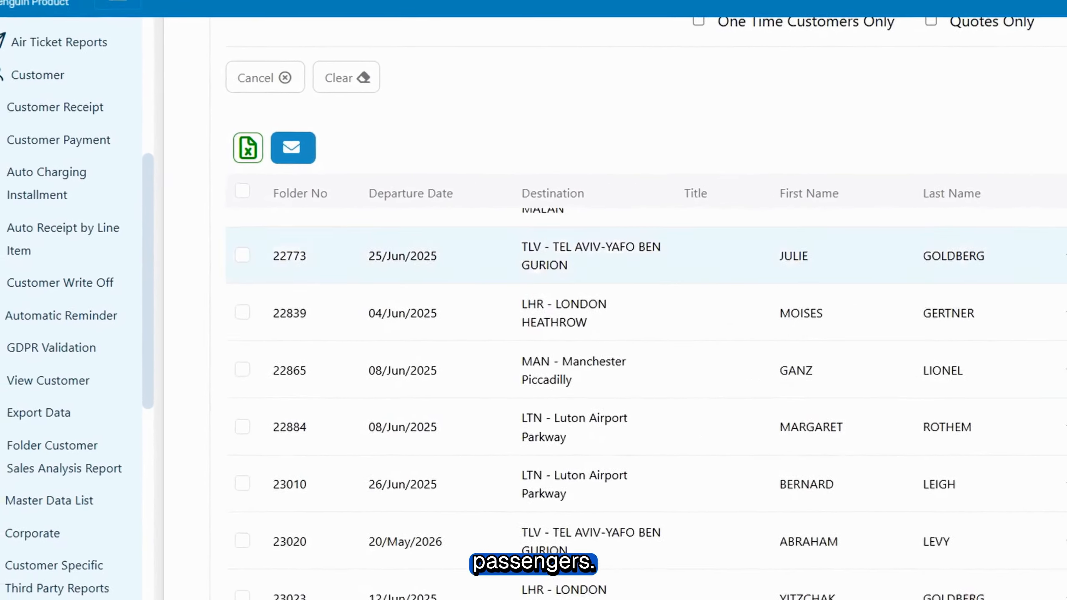
{"action": "scroll", "coordinate": [630, 378], "scroll_direction": "up", "scroll_amount": 4}
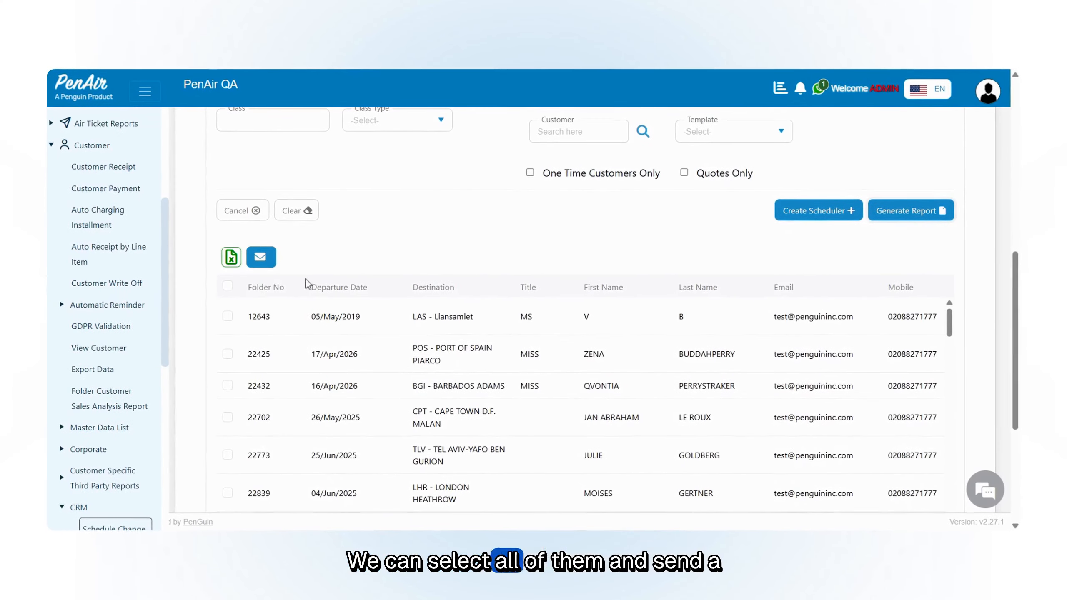
Step: Select all passengers in the report and browse the available message templates without choosing one
{"action": "left_click", "coordinate": [228, 287]}
{"action": "scroll", "coordinate": [454, 244], "scroll_direction": "up", "scroll_amount": 2}
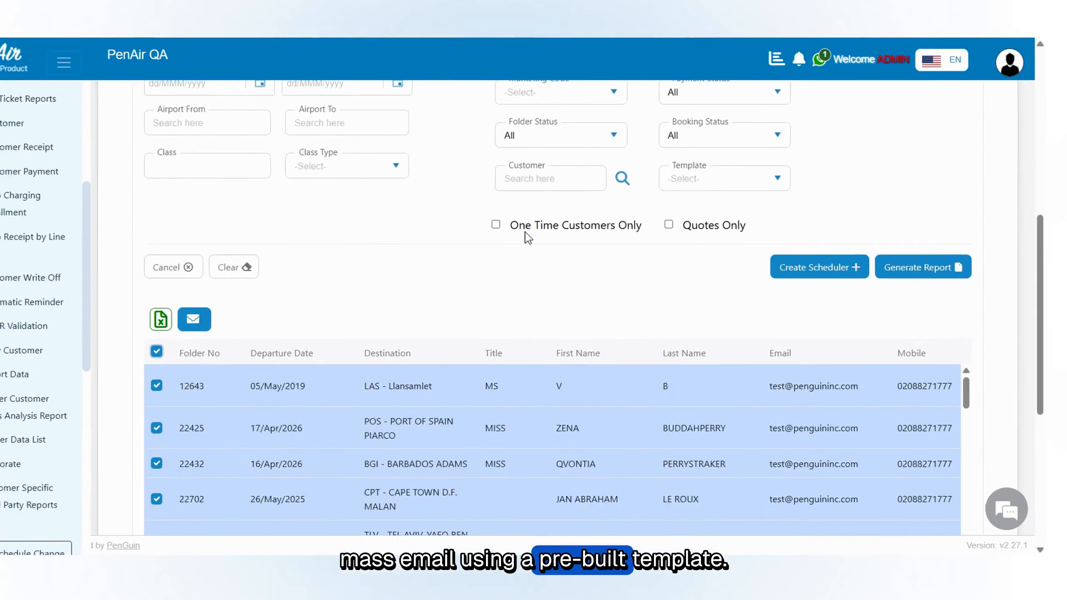
{"action": "scroll", "coordinate": [404, 258], "scroll_direction": "up", "scroll_amount": 4}
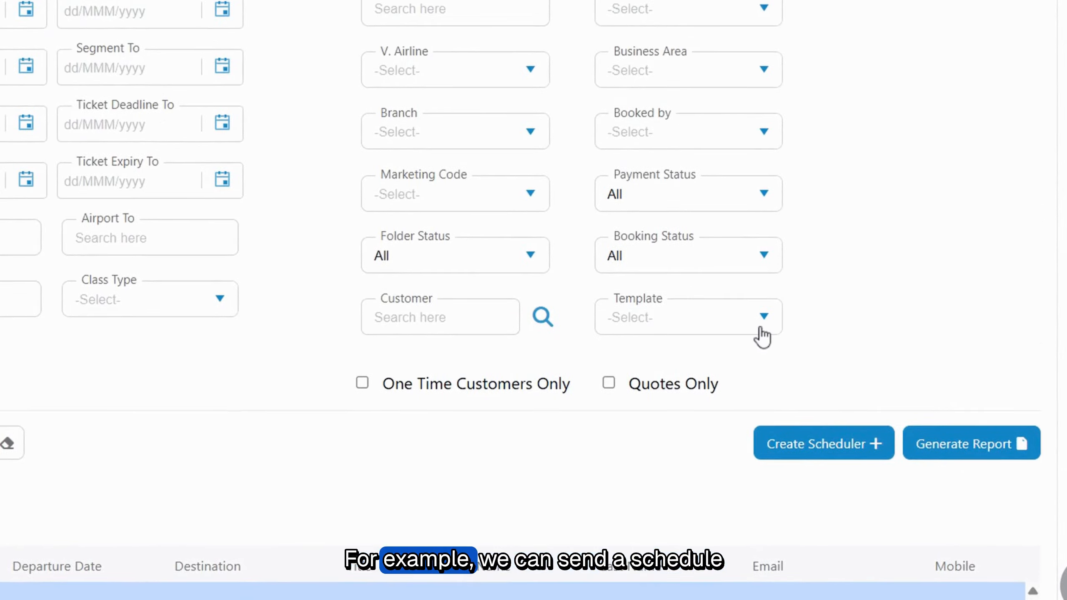
{"action": "left_click", "coordinate": [763, 323]}
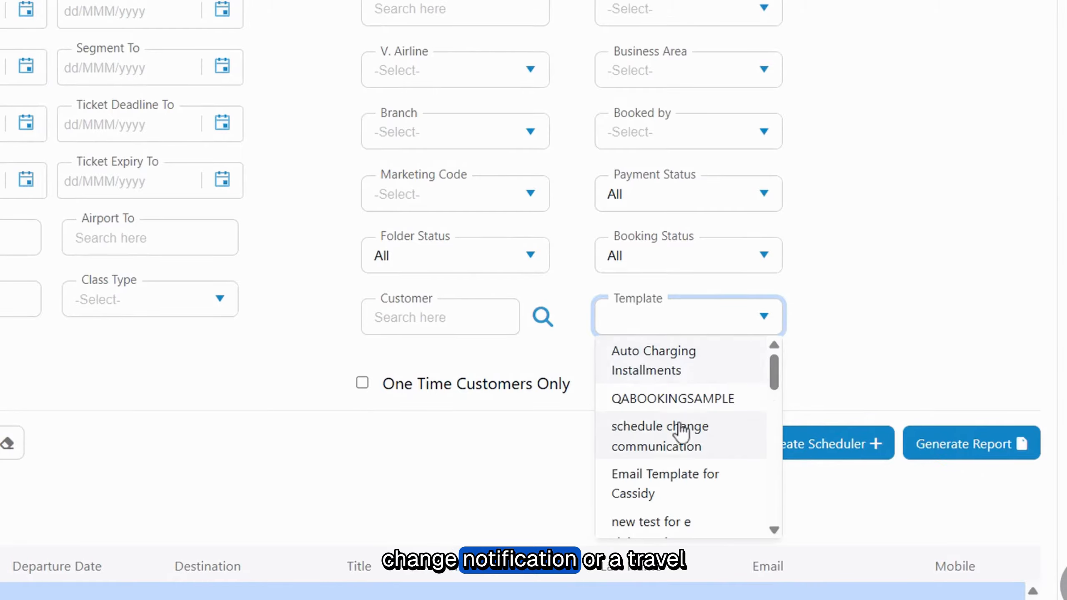
{"action": "scroll", "coordinate": [677, 460], "scroll_direction": "down", "scroll_amount": 3}
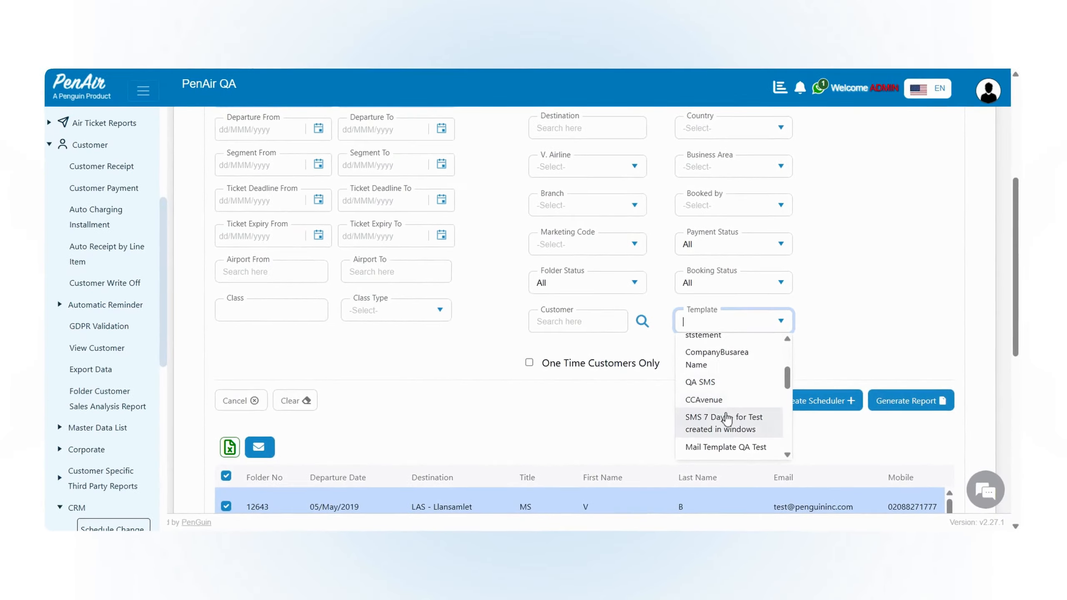
{"action": "scroll", "coordinate": [788, 363], "scroll_direction": "down", "scroll_amount": 2}
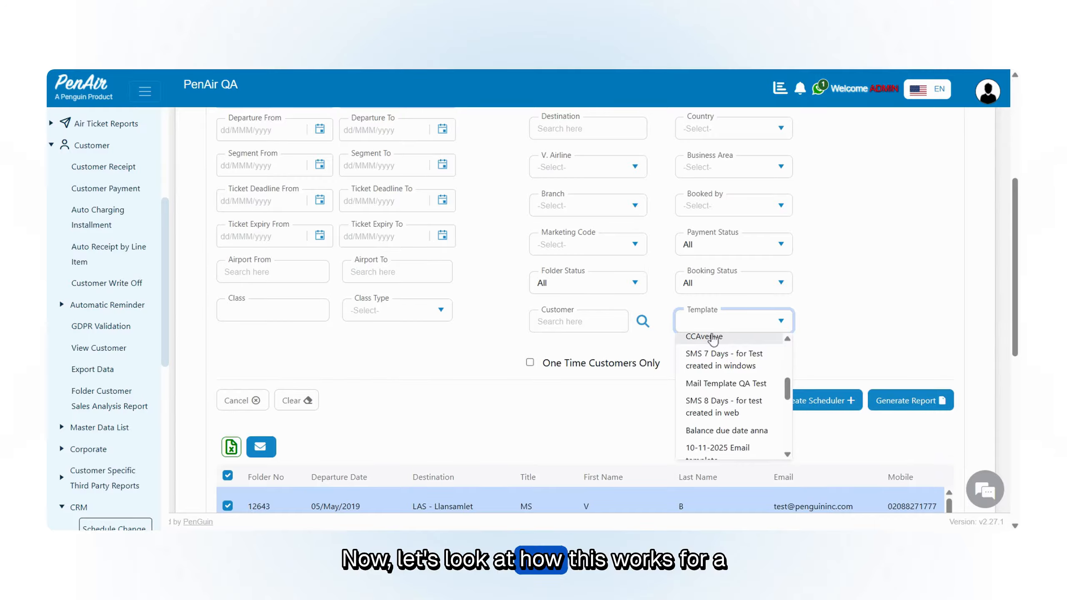
{"action": "left_click", "coordinate": [835, 321]}
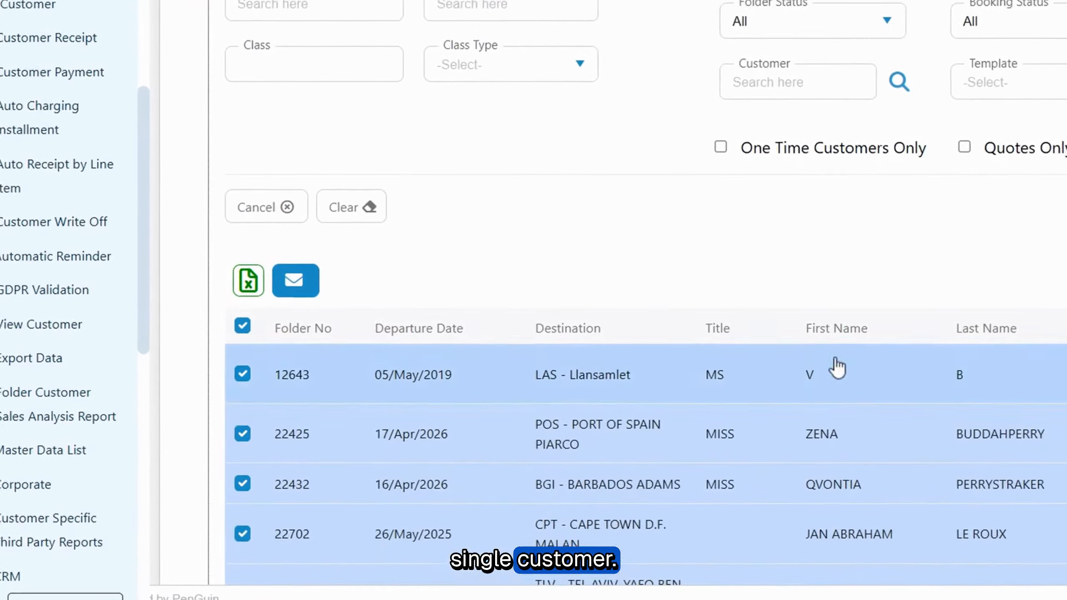
Step: Clear the bulk selection and select only the first passenger's row in the report
{"action": "left_click", "coordinate": [243, 373]}
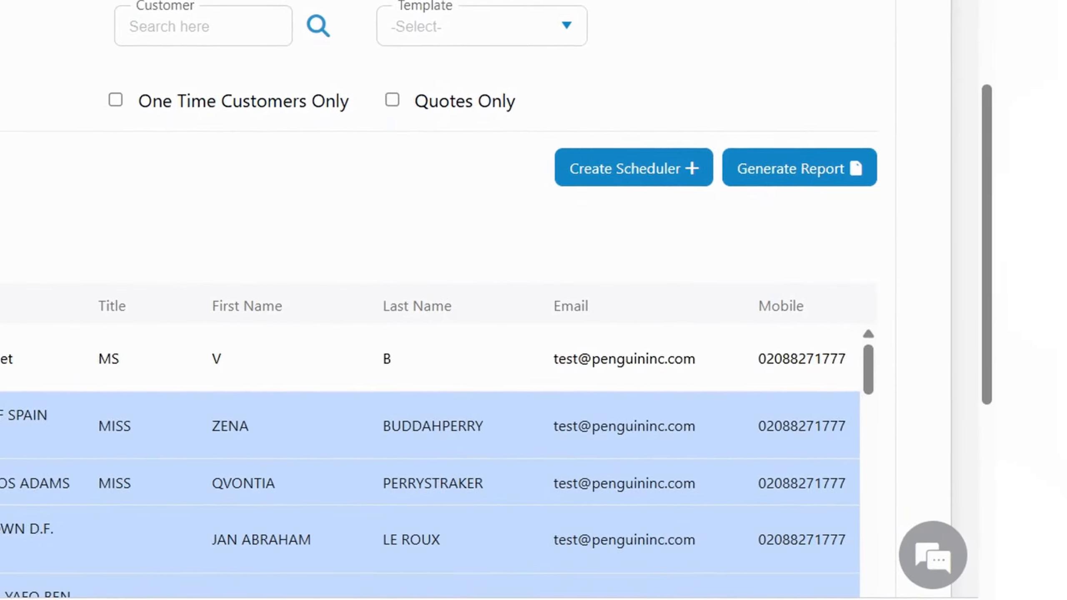
{"action": "left_click", "coordinate": [242, 326]}
{"action": "left_click", "coordinate": [668, 373]}
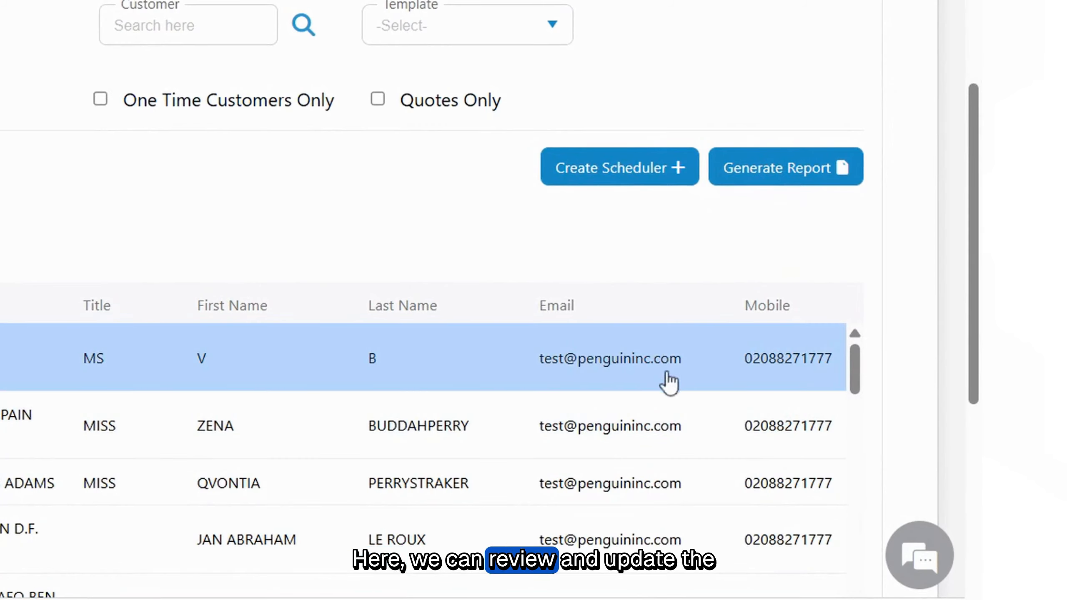
Step: Replace the first passenger's email address with the correct contact email and open the mobile number for editing
{"action": "double_click", "coordinate": [621, 370]}
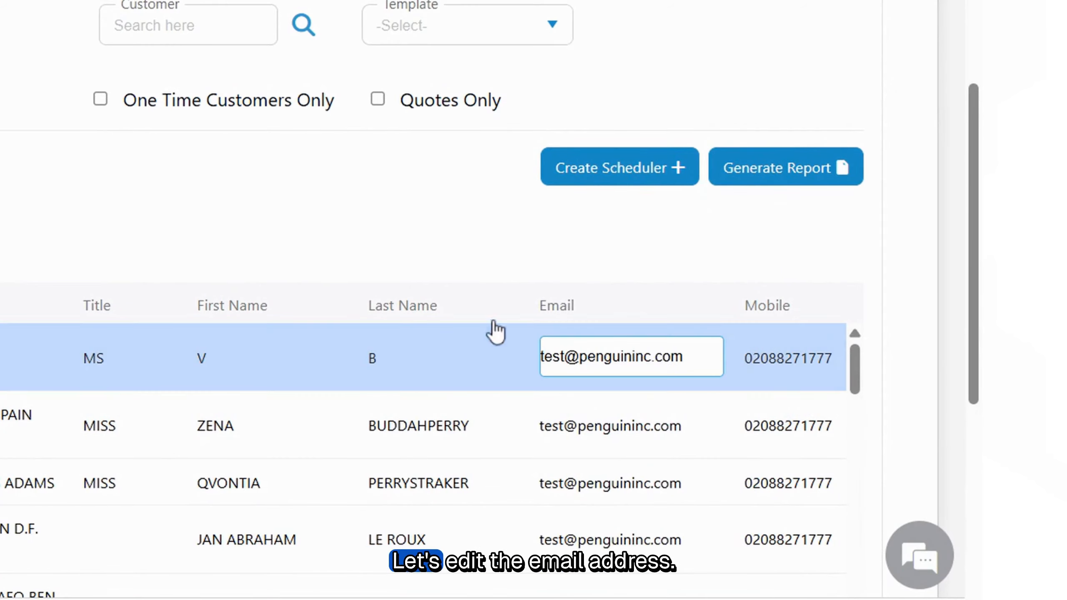
{"action": "key", "text": "ctrl+a"}
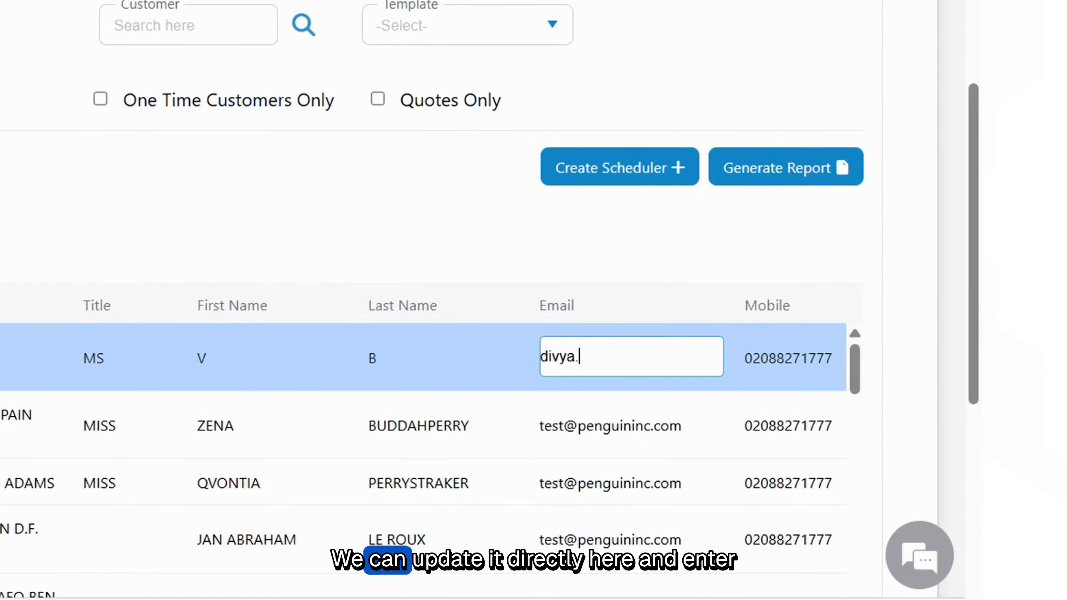
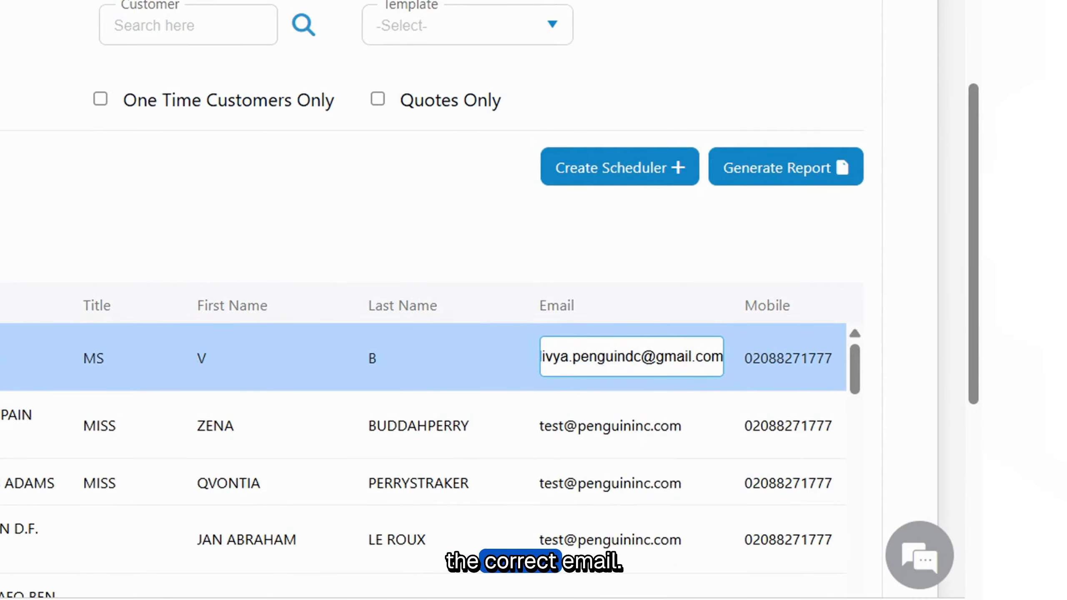
{"action": "double_click", "coordinate": [791, 369]}
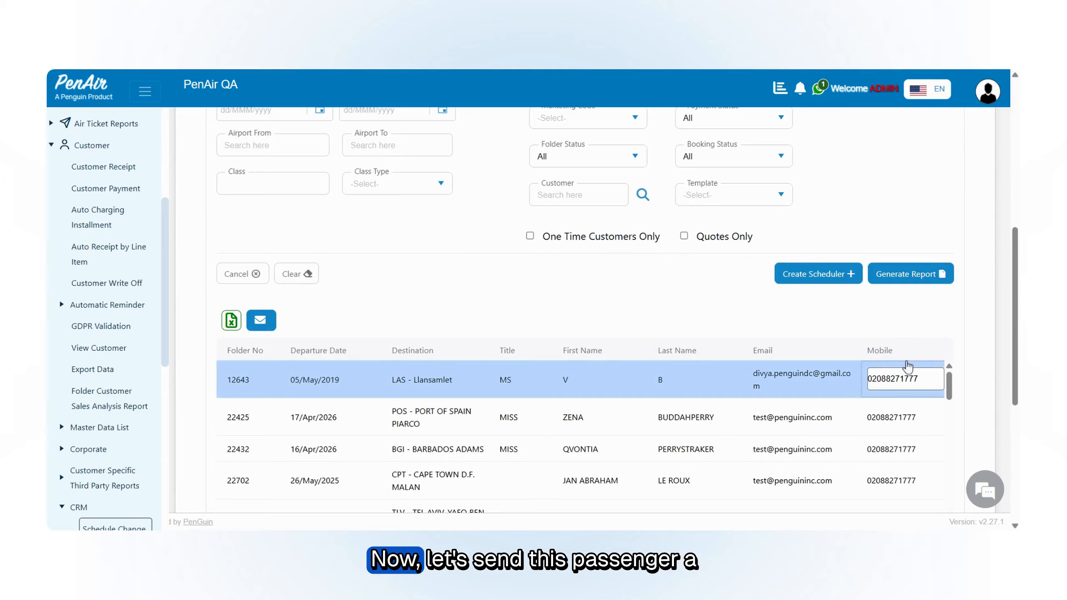
Step: Search the templates for "demo" and choose Demo Schedule Change as the message template
{"action": "scroll", "coordinate": [1010, 323], "scroll_direction": "up", "scroll_amount": 5}
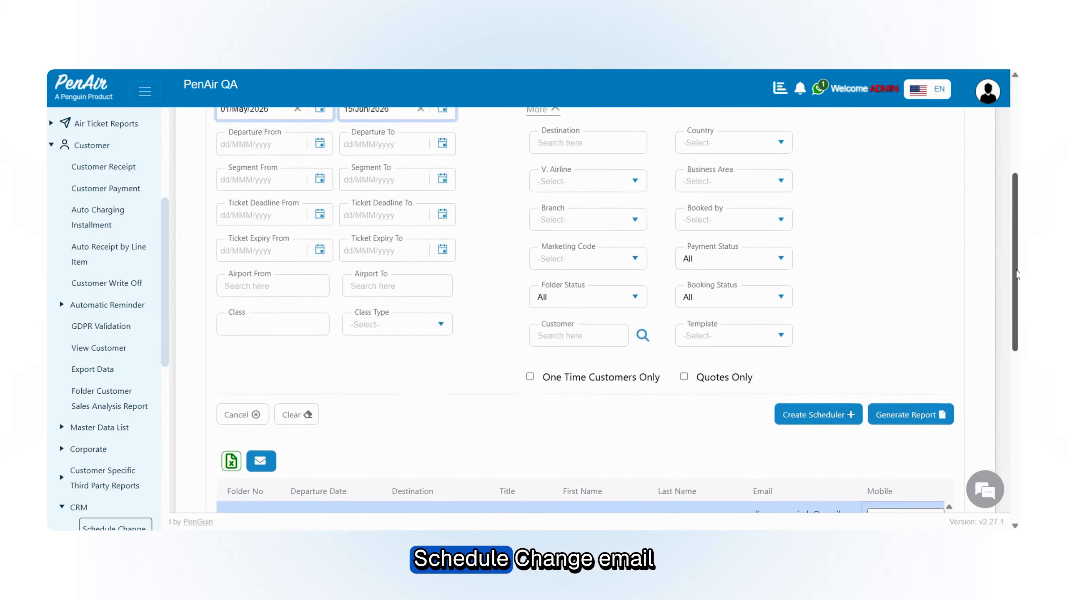
{"action": "scroll", "coordinate": [714, 294], "scroll_direction": "down", "scroll_amount": 5}
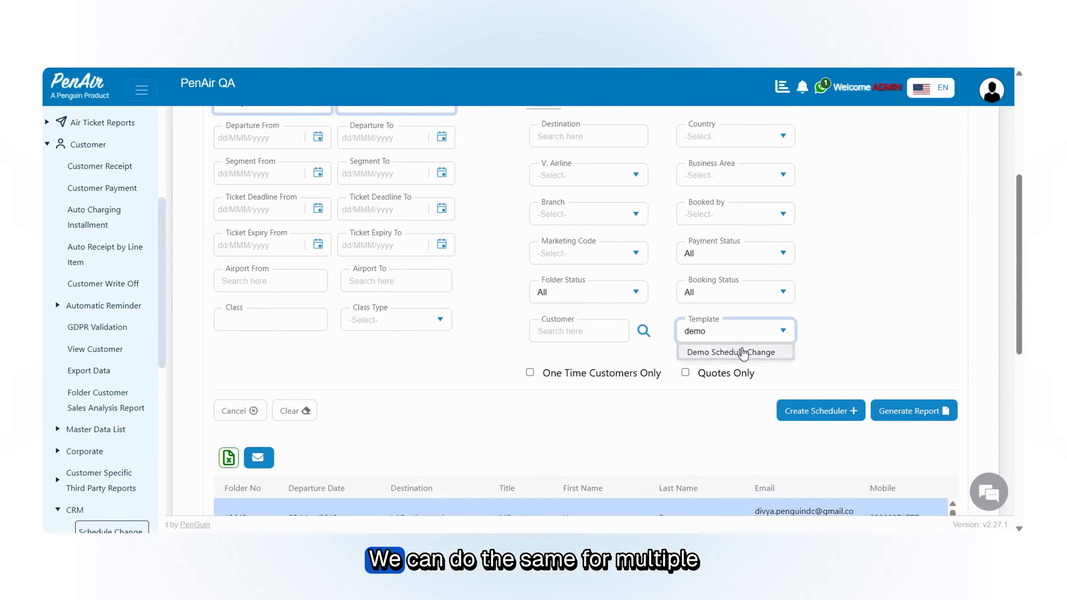
{"action": "left_click", "coordinate": [714, 350]}
{"action": "scroll", "coordinate": [803, 235], "scroll_direction": "up", "scroll_amount": 6}
{"action": "scroll", "coordinate": [803, 235], "scroll_direction": "down", "scroll_amount": 6}
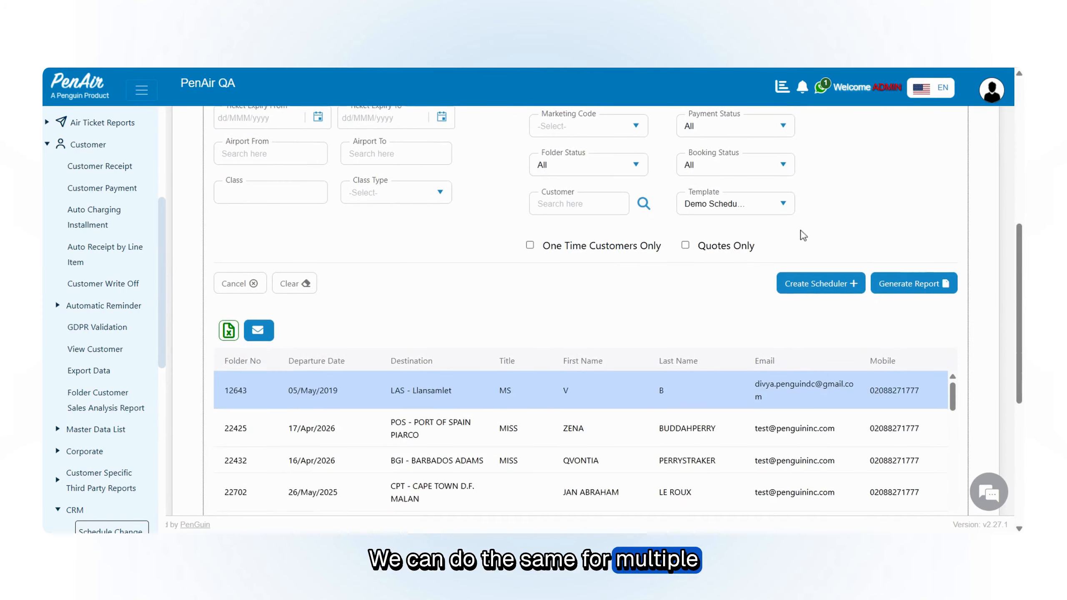
Step: Review the listed passengers and the message channels offered with the search filters
{"action": "scroll", "coordinate": [836, 329], "scroll_direction": "down", "scroll_amount": 3}
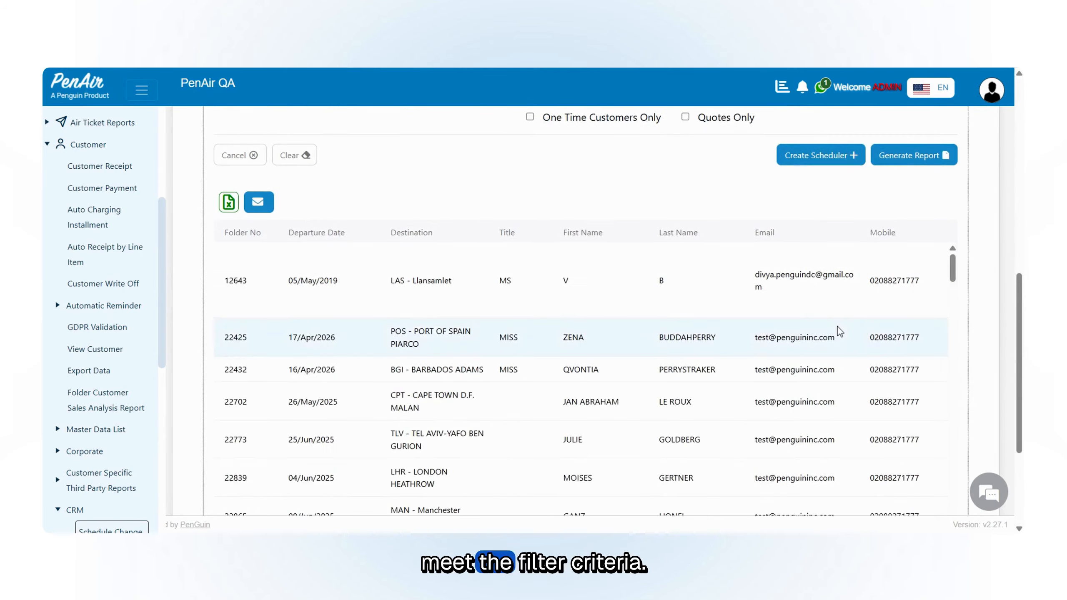
{"action": "scroll", "coordinate": [836, 334], "scroll_direction": "up", "scroll_amount": 6}
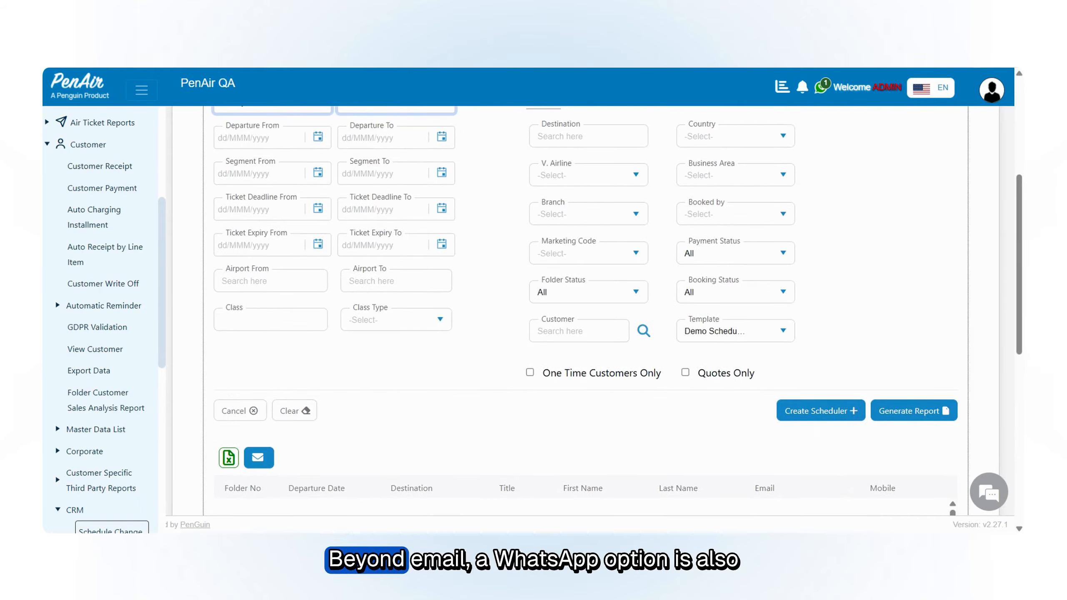
{"action": "scroll", "coordinate": [935, 251], "scroll_direction": "up", "scroll_amount": 2}
{"action": "scroll", "coordinate": [936, 252], "scroll_direction": "up", "scroll_amount": 2}
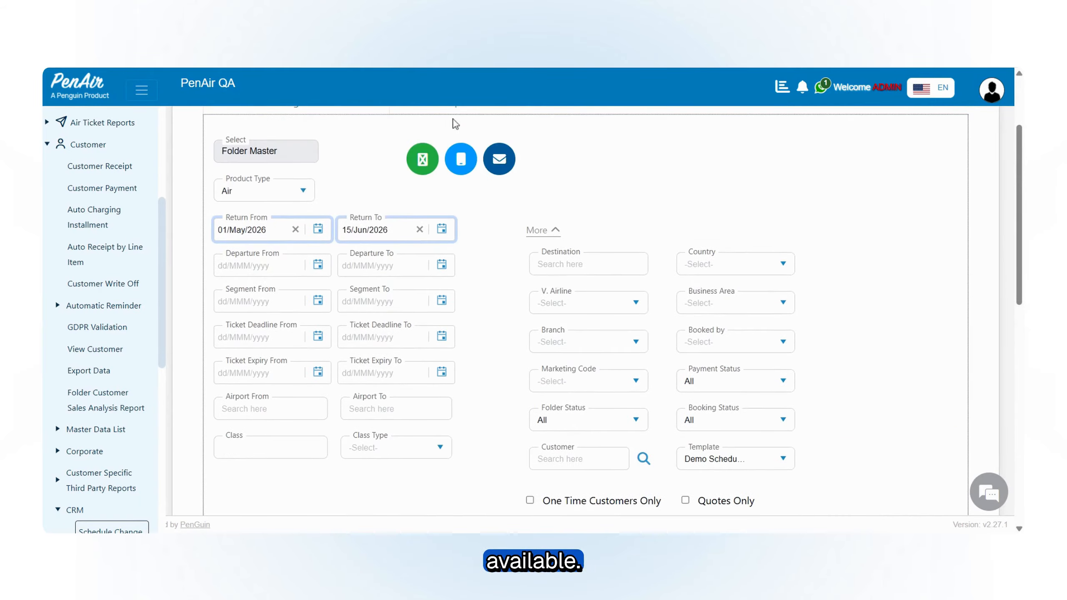
Step: Replace the first passenger's mobile number with a valid number for WhatsApp messages, including the country code
{"action": "scroll", "coordinate": [879, 258], "scroll_direction": "down", "scroll_amount": 10}
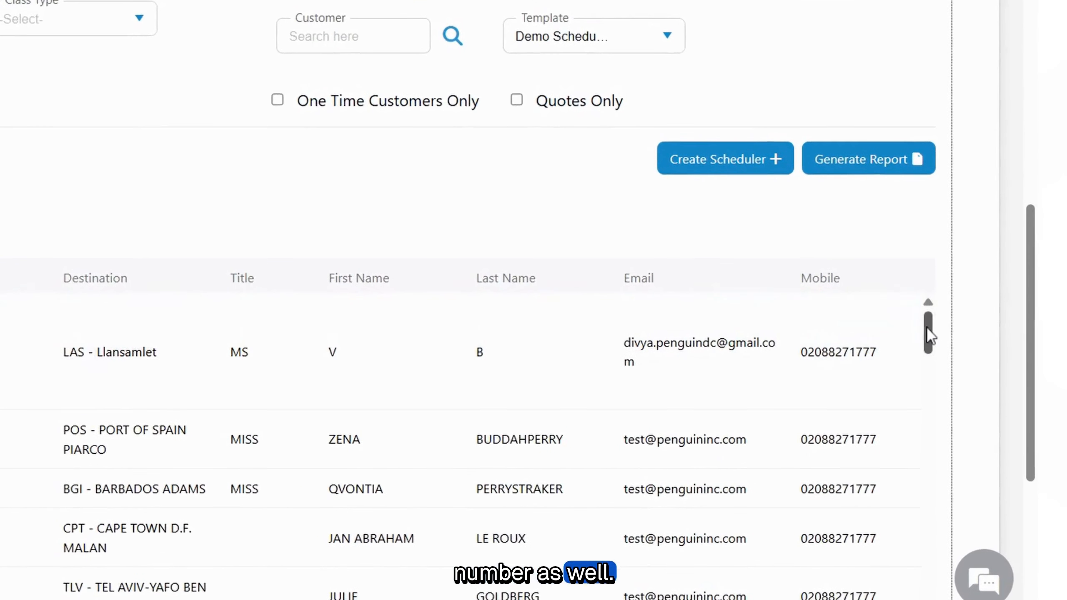
{"action": "mouse_move", "coordinate": [927, 332]}
{"action": "left_mouse_down"}
{"action": "mouse_move", "coordinate": [928, 362]}
{"action": "mouse_move", "coordinate": [928, 332]}
{"action": "left_mouse_up"}
{"action": "scroll", "coordinate": [695, 555], "scroll_direction": "down", "scroll_amount": 5}
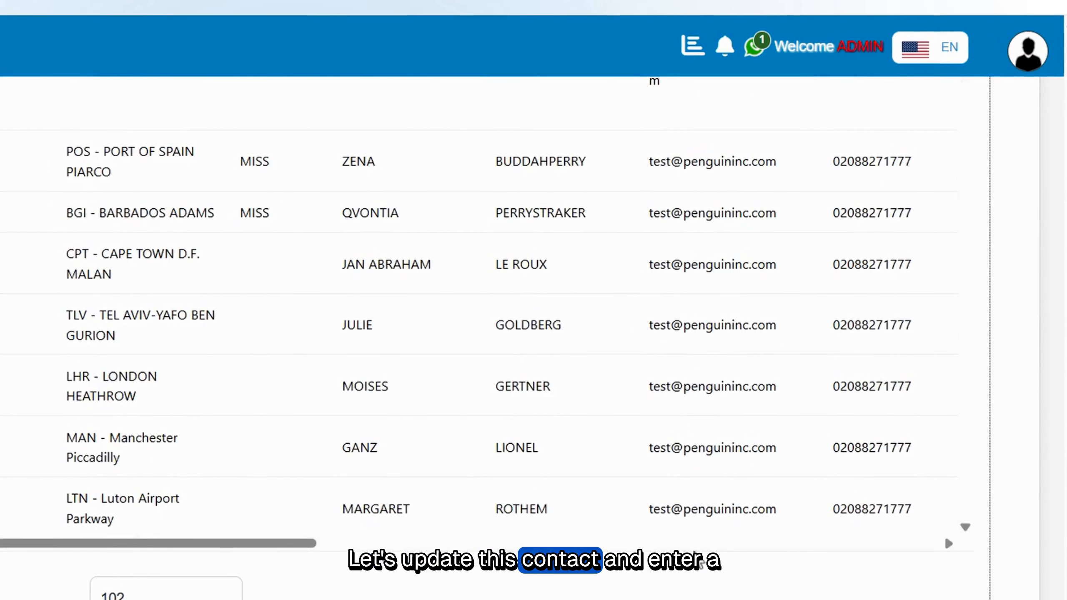
{"action": "scroll", "coordinate": [882, 405], "scroll_direction": "up", "scroll_amount": 3}
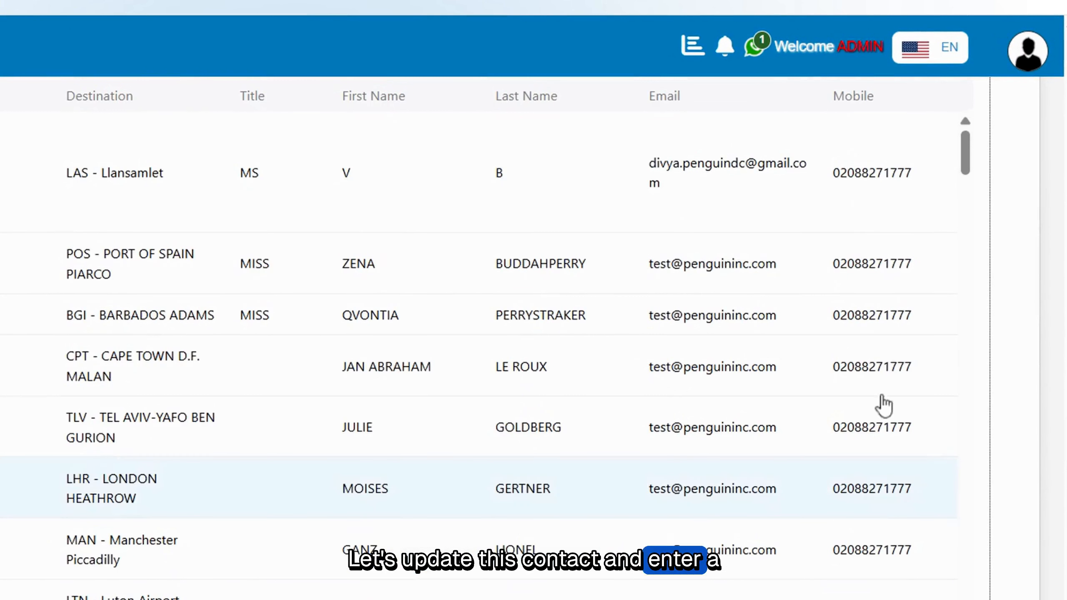
{"action": "left_click", "coordinate": [876, 179]}
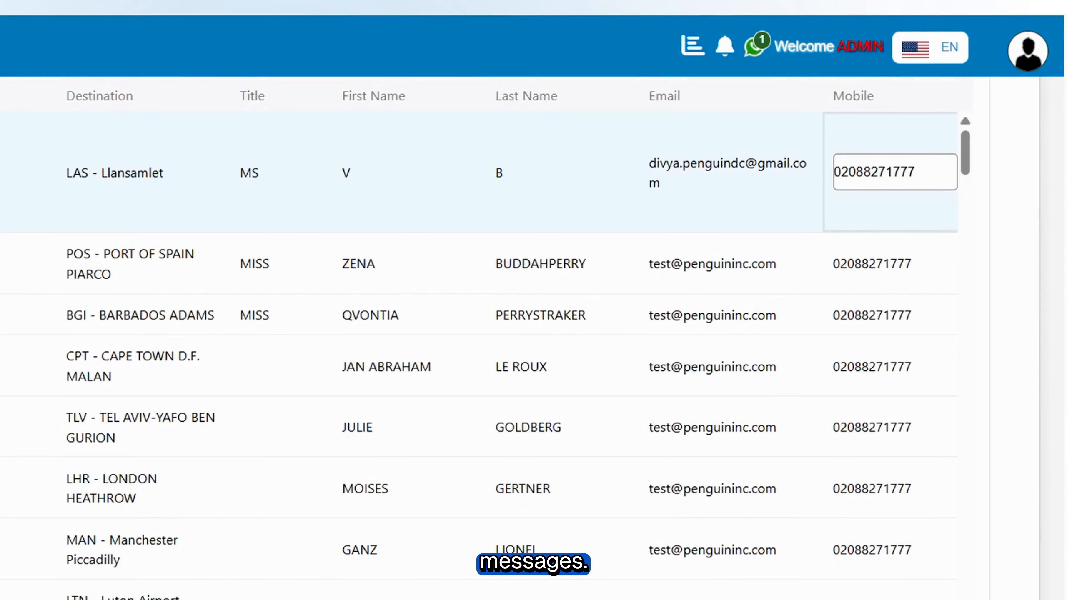
{"action": "double_click", "coordinate": [852, 171]}
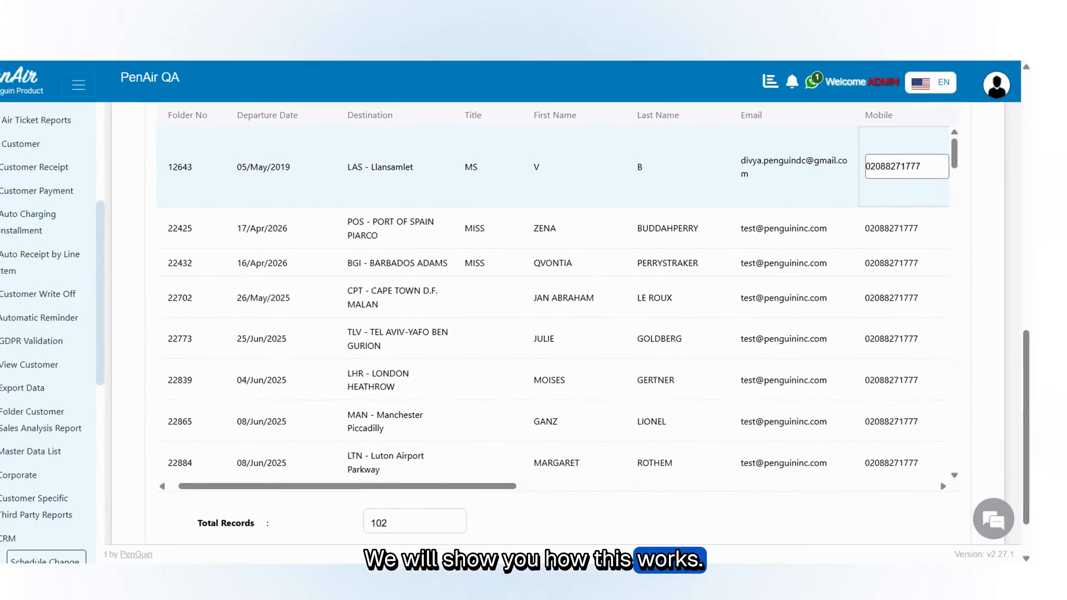
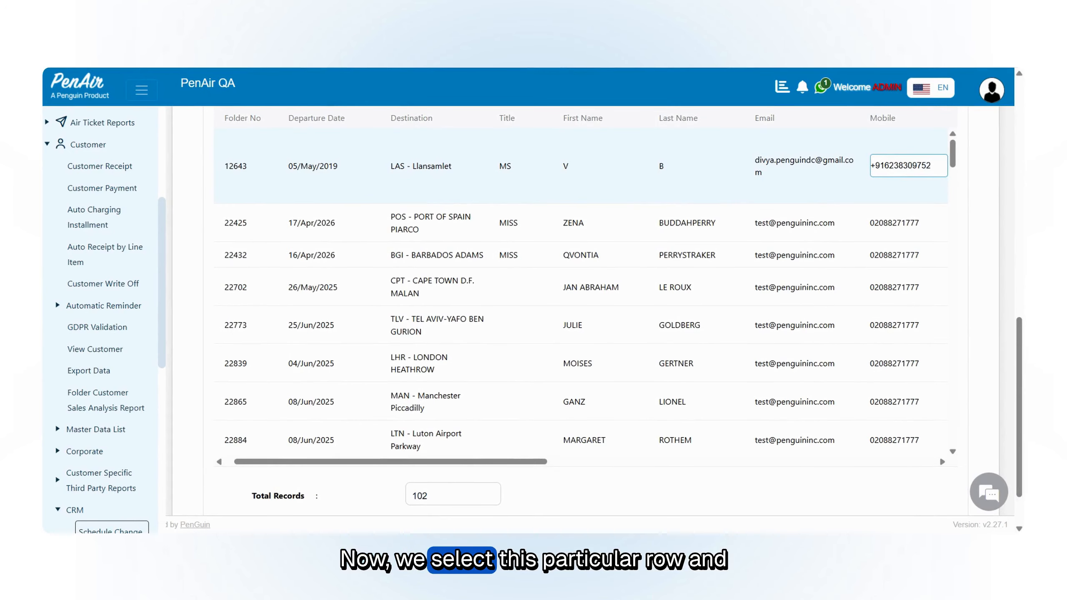
{"action": "key", "text": "Return"}
Step: Mark the passenger with the updated contact details as the recipient of the WhatsApp message
{"action": "left_click_drag", "start_coordinate": [499, 462], "coordinate": [483, 462]}
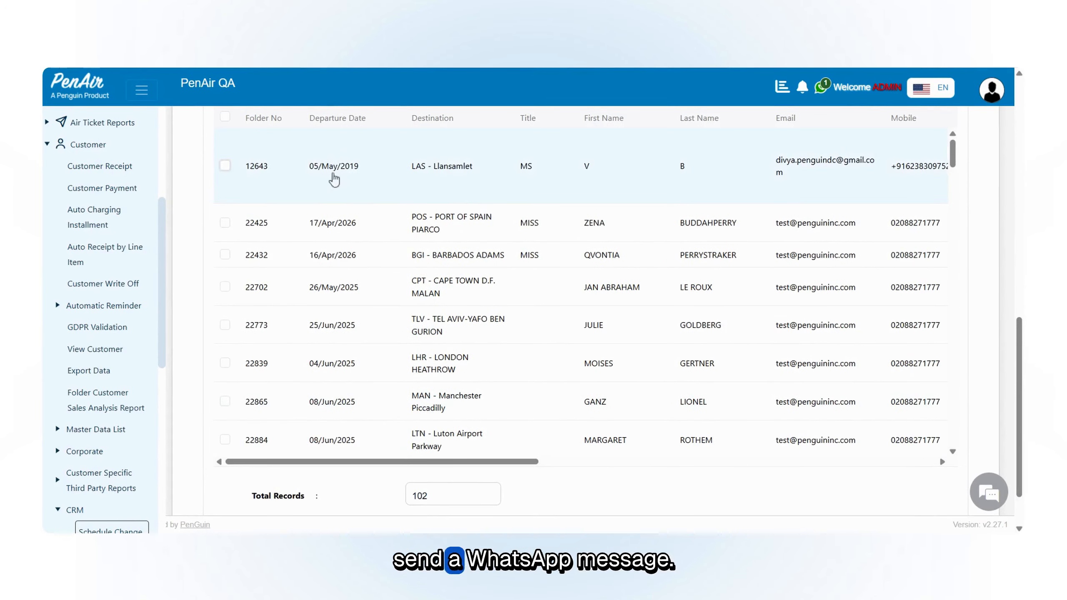
{"action": "left_click", "coordinate": [225, 166]}
{"action": "scroll", "coordinate": [983, 258], "scroll_direction": "up", "scroll_amount": 7}
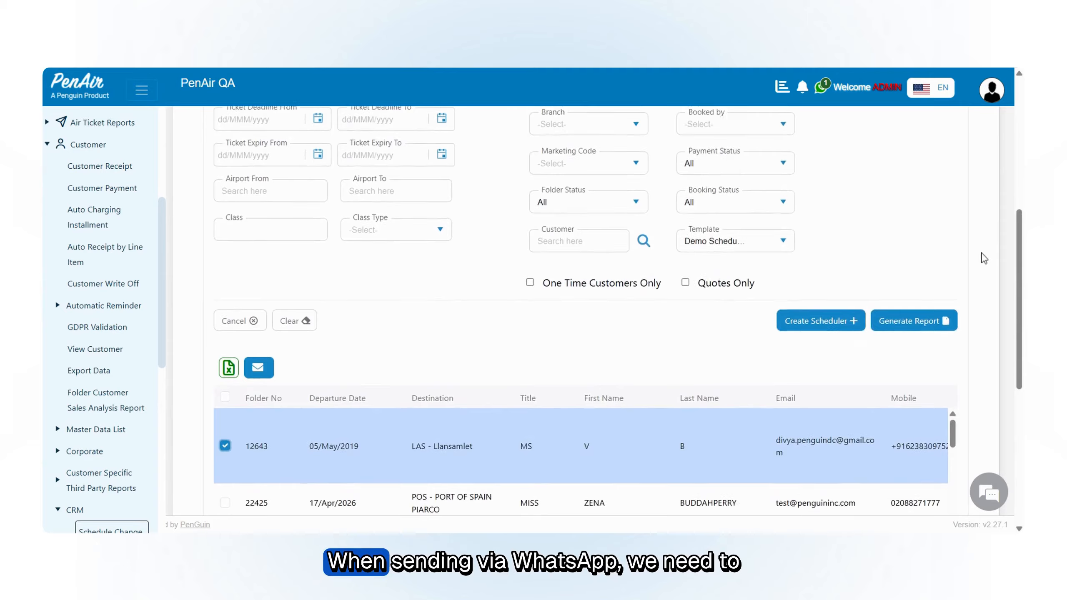
Step: Send the selected passenger a WhatsApp message using the preset Marketing template
{"action": "scroll", "coordinate": [565, 155], "scroll_direction": "up", "scroll_amount": 5}
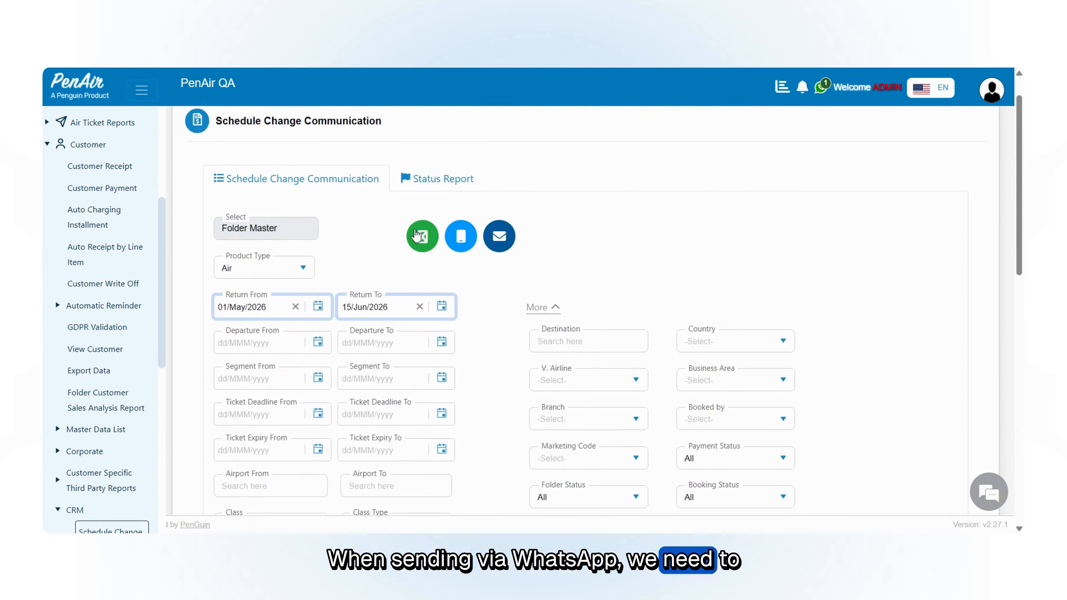
{"action": "left_click", "coordinate": [421, 238]}
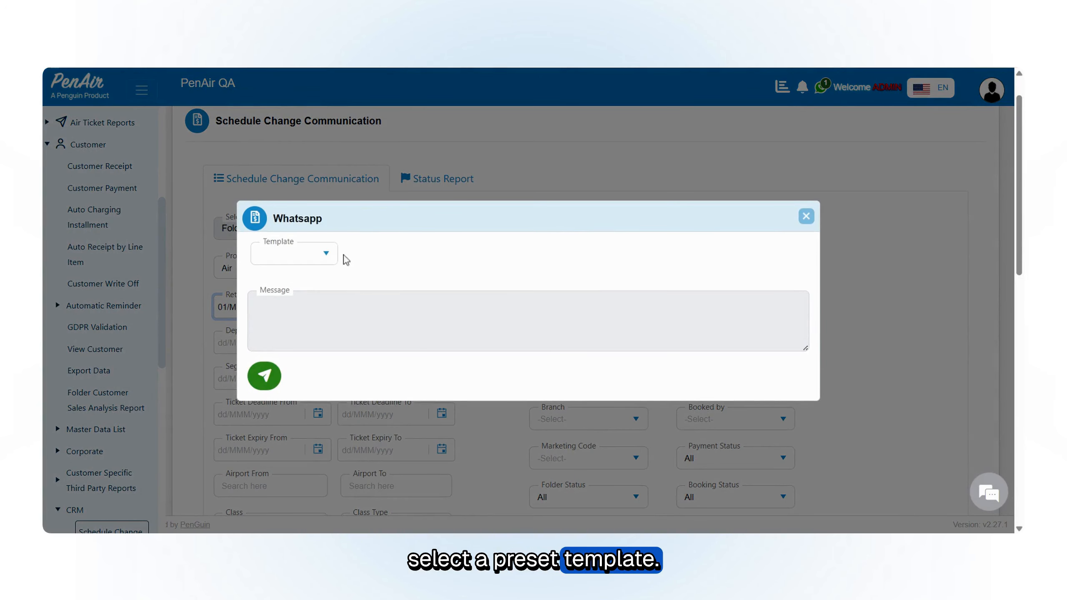
{"action": "left_click", "coordinate": [326, 257]}
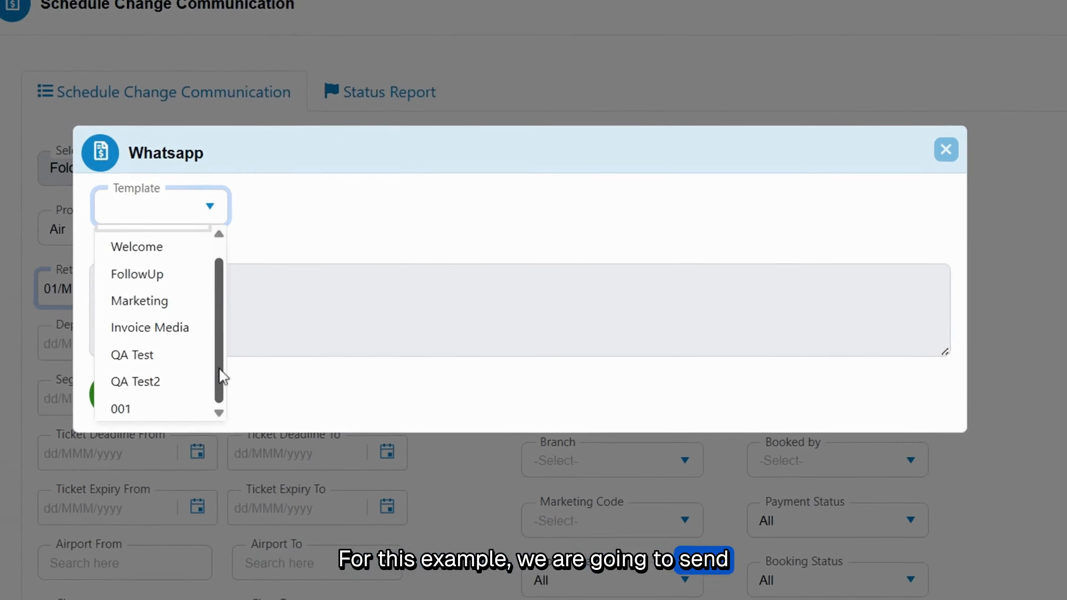
{"action": "left_click", "coordinate": [151, 301]}
{"action": "scroll", "coordinate": [582, 245], "scroll_direction": "down", "scroll_amount": 2}
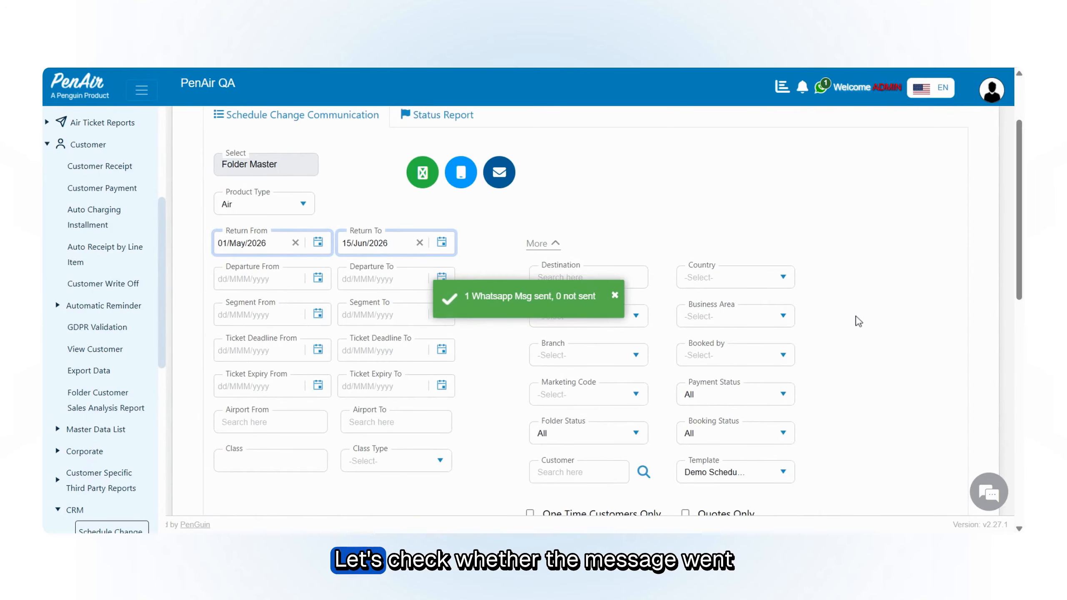
Step: Open the WhatsApp message page to check whether the message to the passenger went through
{"action": "scroll", "coordinate": [848, 292], "scroll_direction": "down", "scroll_amount": 3}
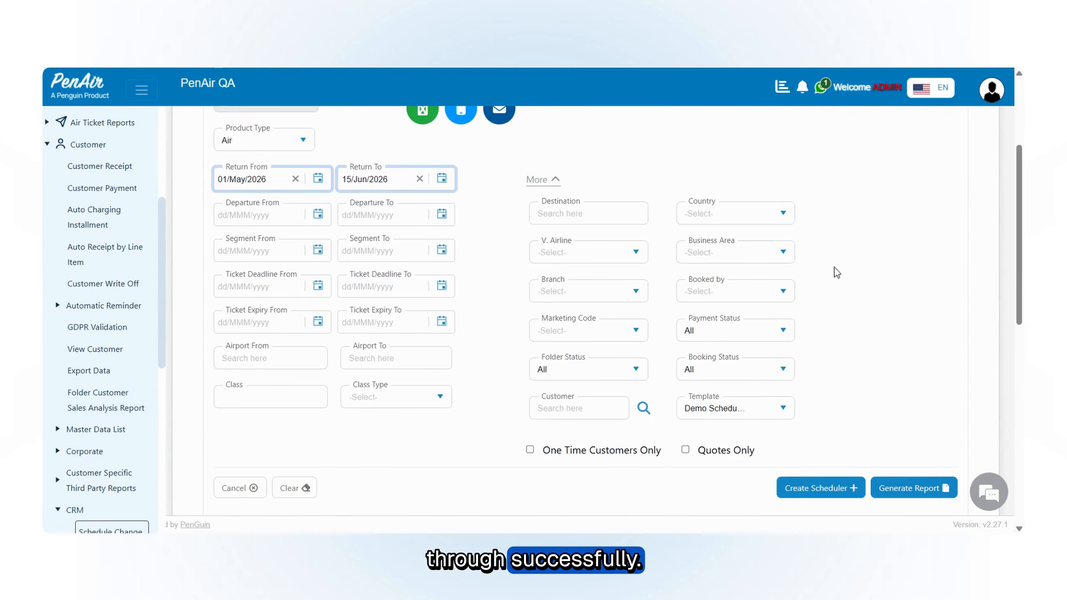
{"action": "scroll", "coordinate": [830, 264], "scroll_direction": "up", "scroll_amount": 2}
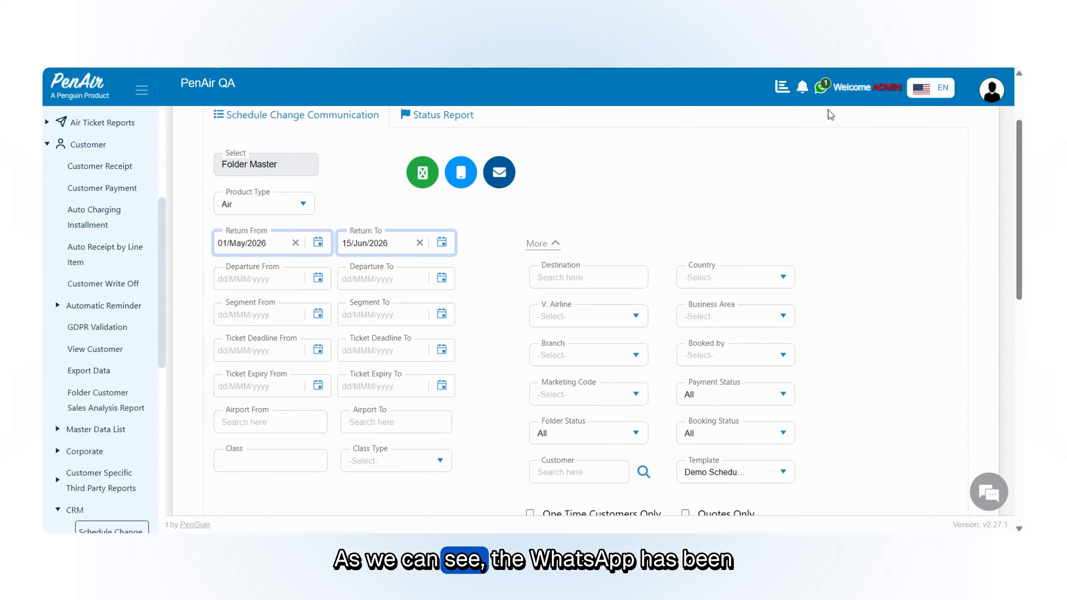
{"action": "left_click", "coordinate": [821, 89]}
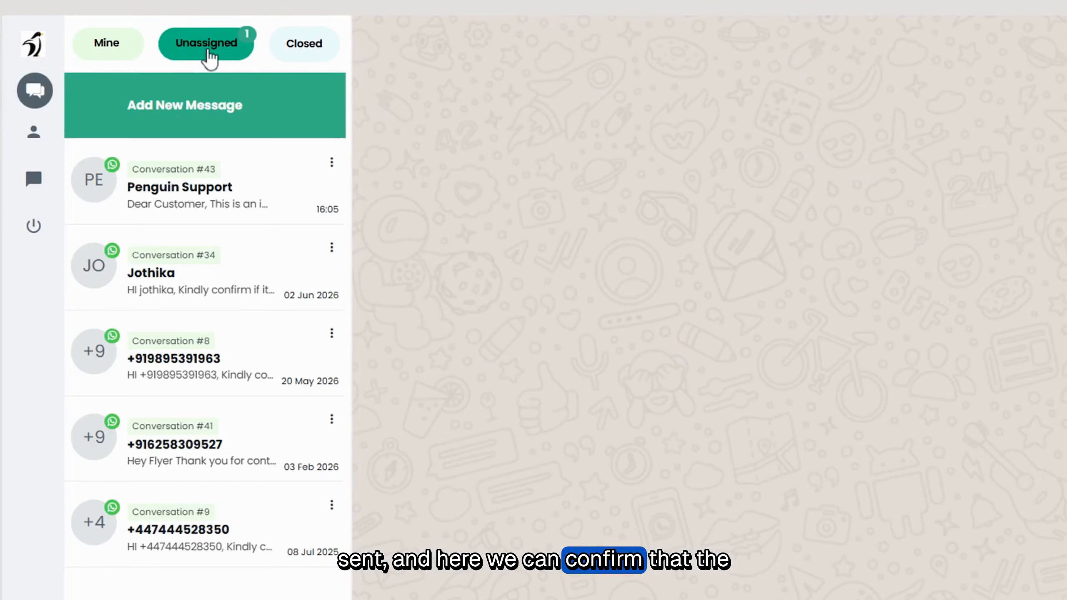
{"action": "left_click", "coordinate": [295, 202]}
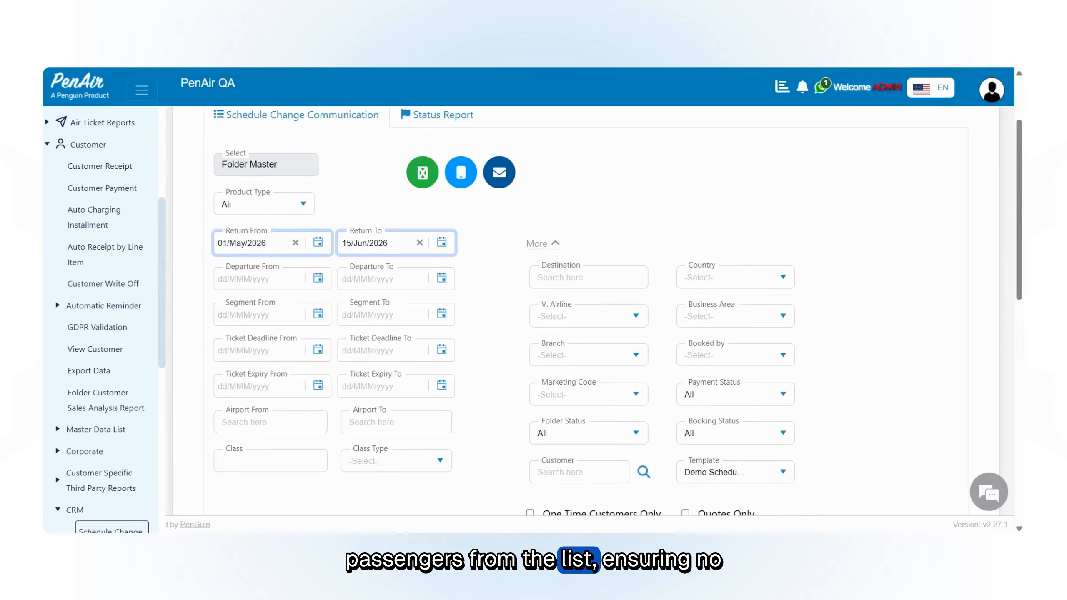
Step: Review the search filters and passenger list, and examine the SMS option among the message channels
{"action": "scroll", "coordinate": [416, 365], "scroll_direction": "down", "scroll_amount": 5}
{"action": "scroll", "coordinate": [416, 366], "scroll_direction": "down", "scroll_amount": 4}
{"action": "scroll", "coordinate": [416, 365], "scroll_direction": "up", "scroll_amount": 8}
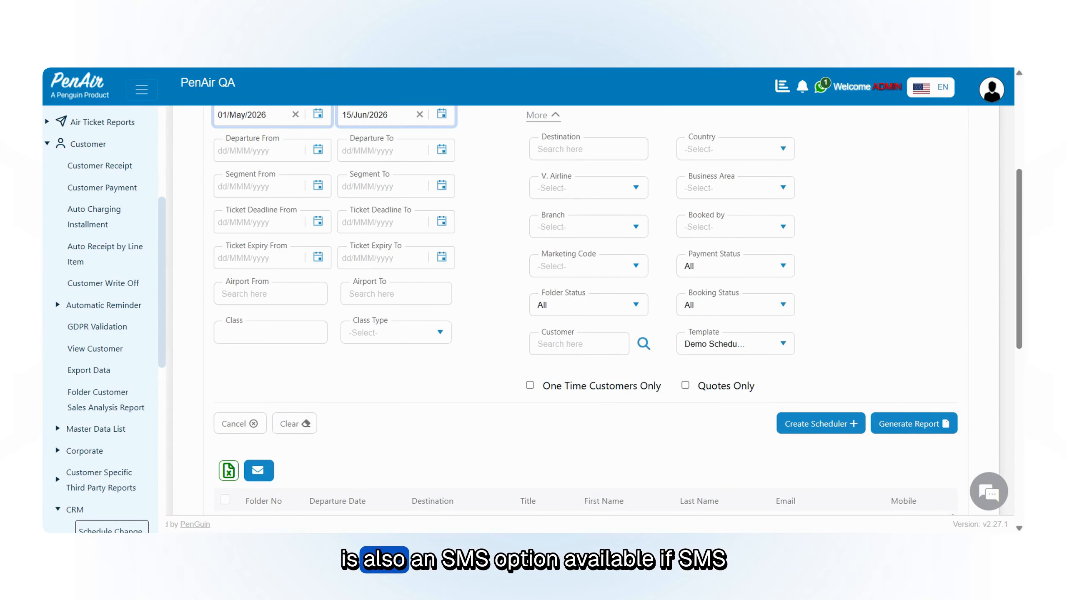
{"action": "scroll", "coordinate": [588, 210], "scroll_direction": "up", "scroll_amount": 5}
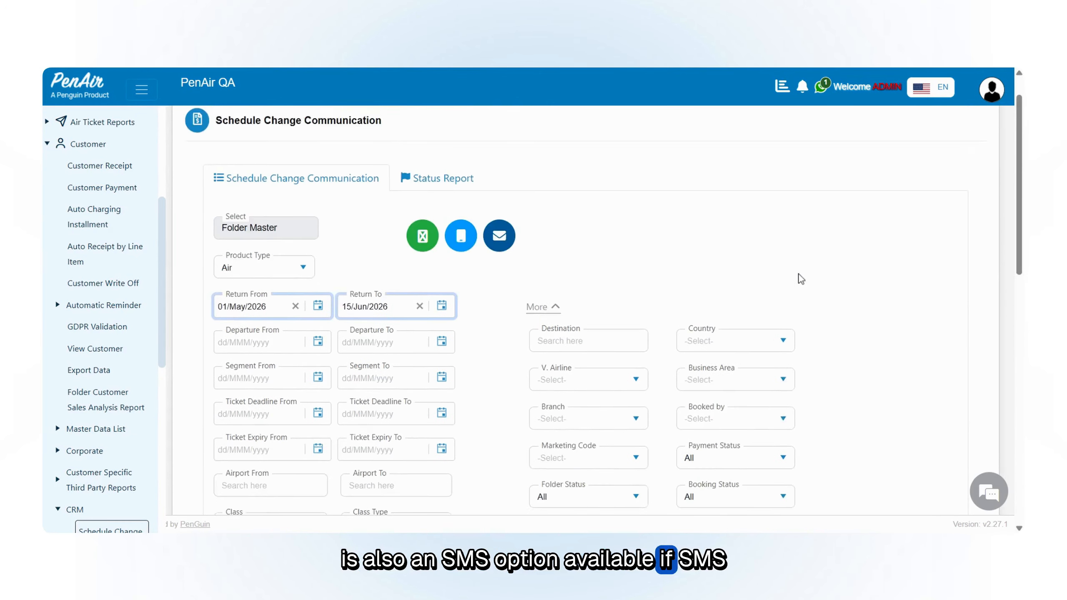
{"action": "scroll", "coordinate": [477, 174], "scroll_direction": "down", "scroll_amount": 2}
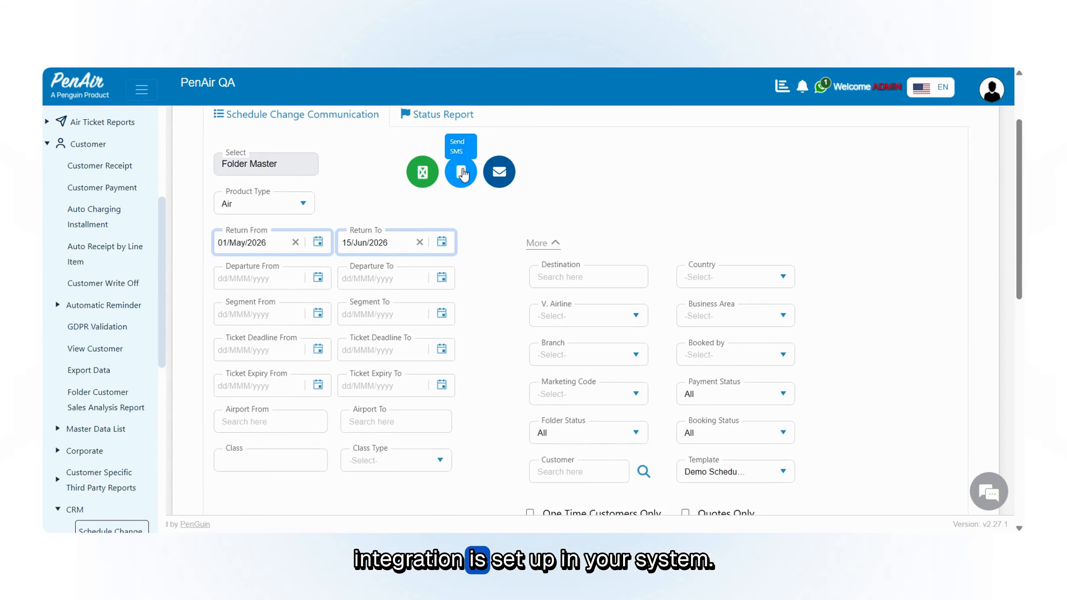
{"action": "scroll", "coordinate": [846, 205], "scroll_direction": "down", "scroll_amount": 5}
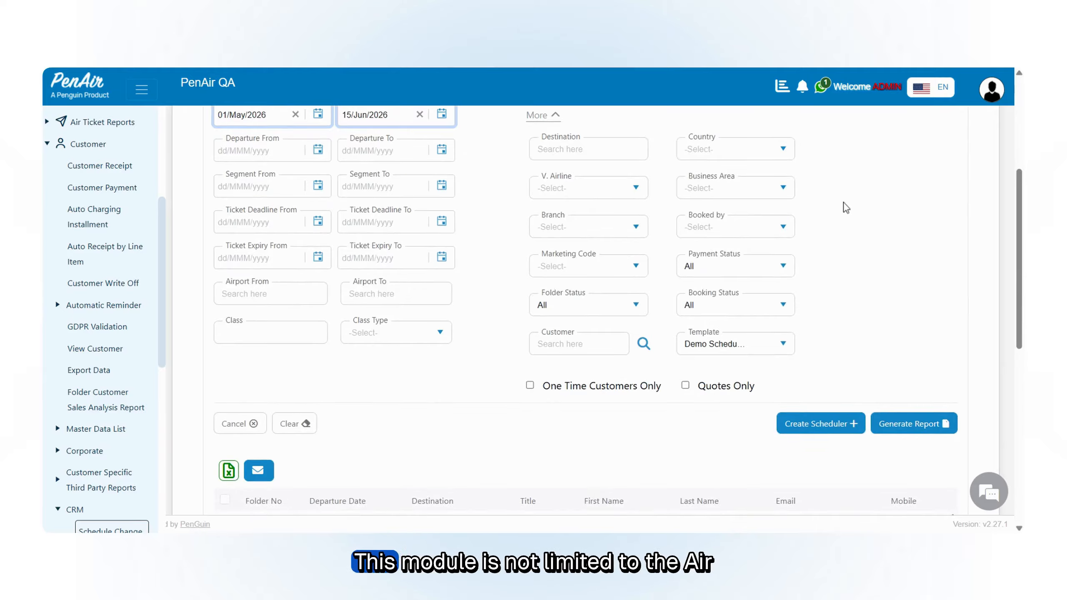
{"action": "scroll", "coordinate": [846, 208], "scroll_direction": "down", "scroll_amount": 2}
Step: Switch the product type to Cruise and to Hotel to examine the search filters specific to each
{"action": "scroll", "coordinate": [845, 207], "scroll_direction": "up", "scroll_amount": 7}
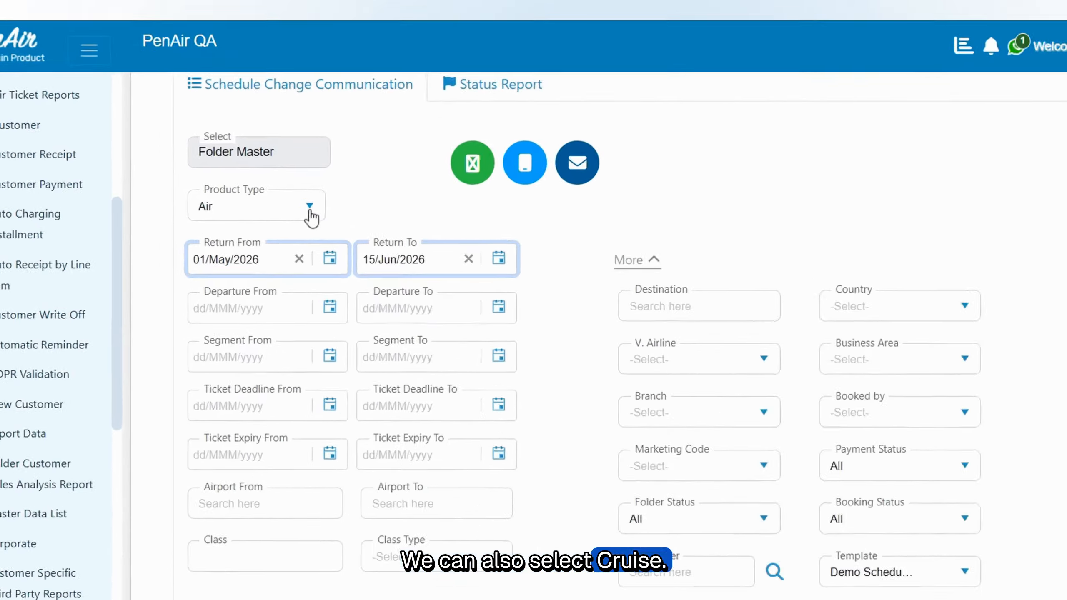
{"action": "left_click", "coordinate": [302, 203]}
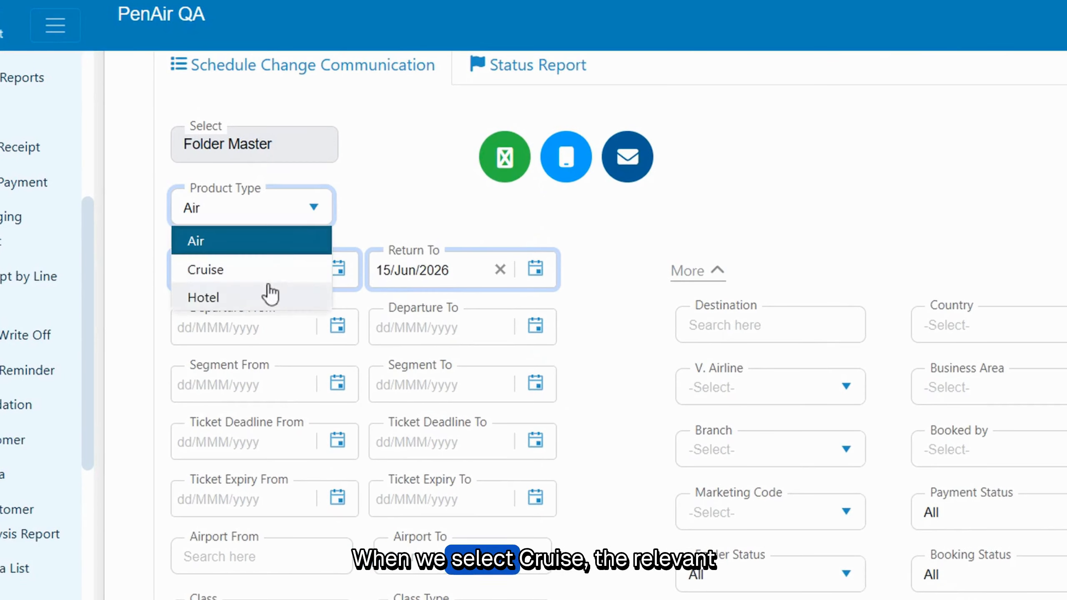
{"action": "left_click", "coordinate": [273, 274]}
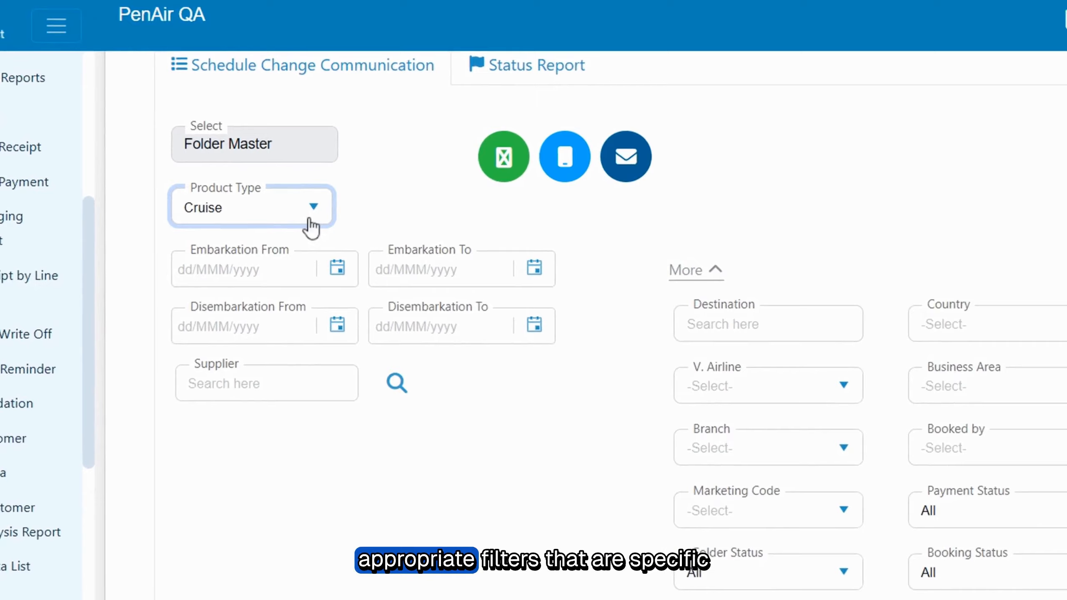
{"action": "left_click", "coordinate": [303, 204]}
{"action": "left_click", "coordinate": [231, 235]}
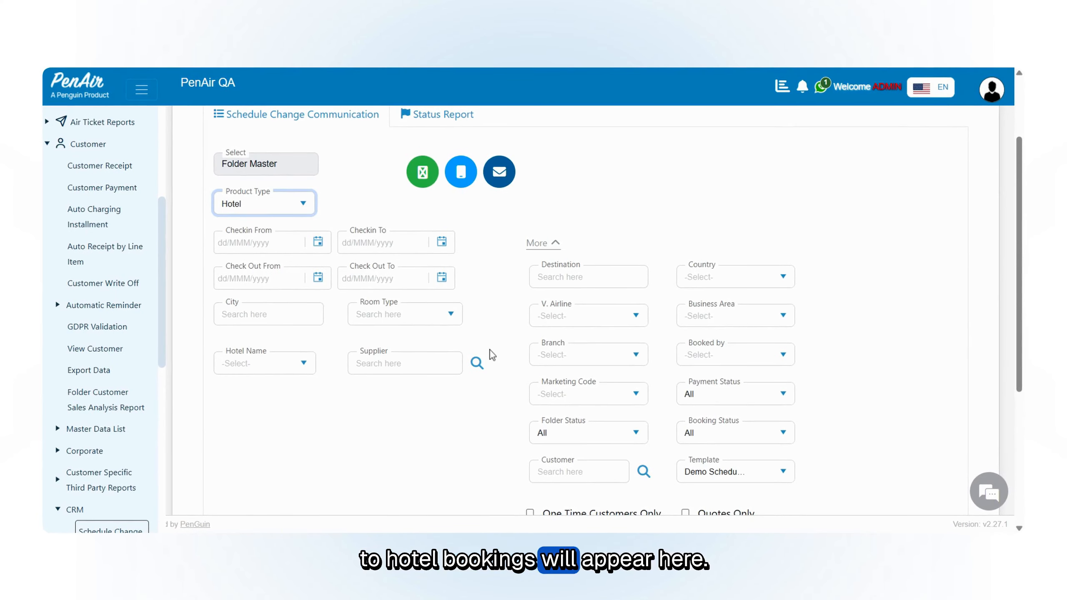
{"action": "scroll", "coordinate": [493, 355], "scroll_direction": "down", "scroll_amount": 2}
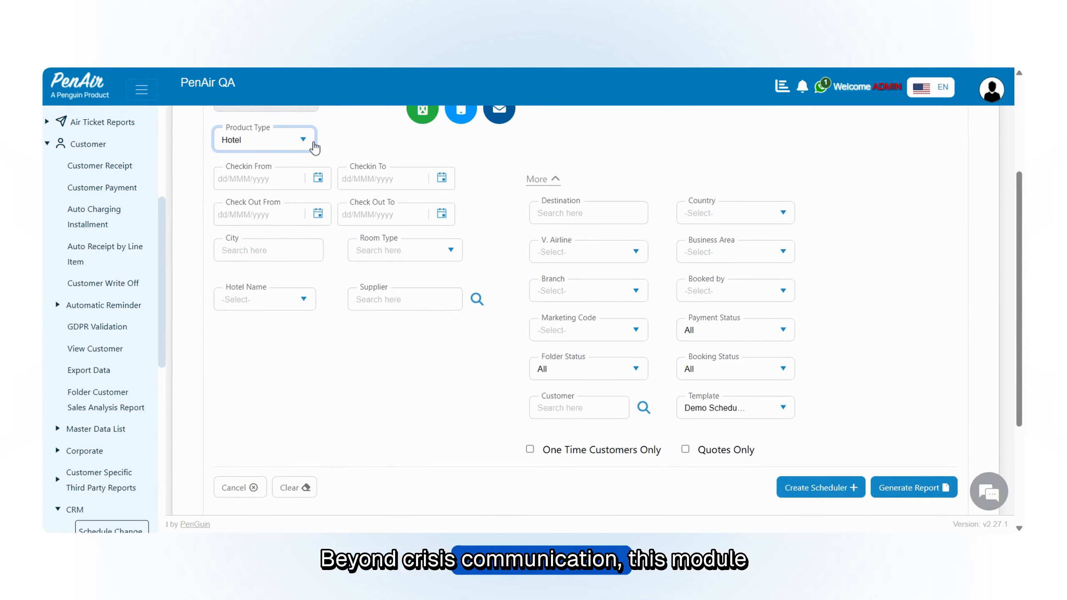
{"action": "scroll", "coordinate": [315, 147], "scroll_direction": "up", "scroll_amount": 3}
{"action": "scroll", "coordinate": [587, 207], "scroll_direction": "down", "scroll_amount": 5}
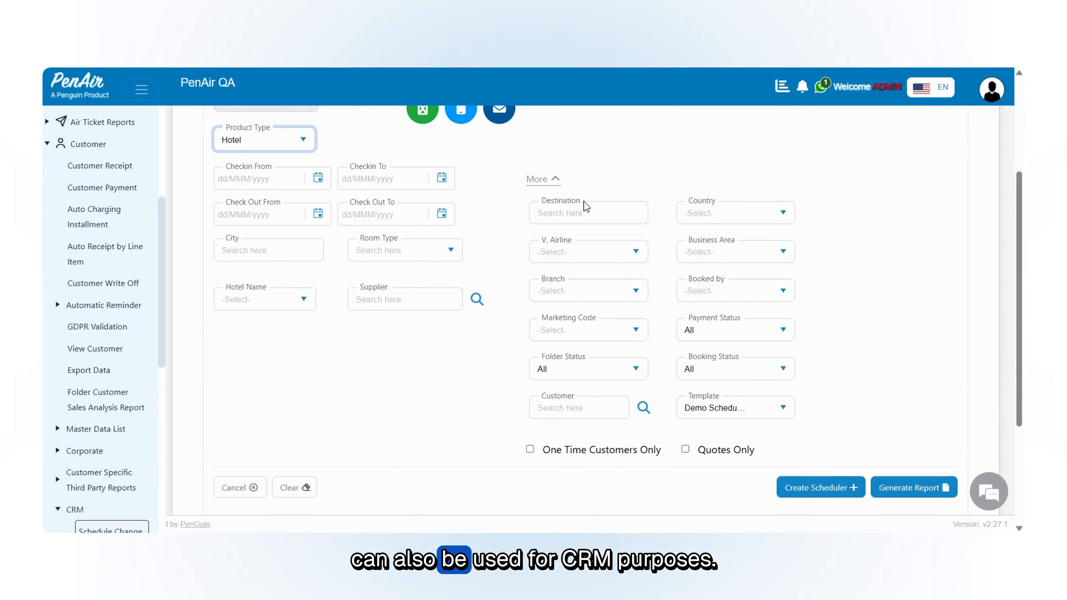
{"action": "scroll", "coordinate": [799, 227], "scroll_direction": "up", "scroll_amount": 3}
{"action": "scroll", "coordinate": [798, 228], "scroll_direction": "up", "scroll_amount": 2}
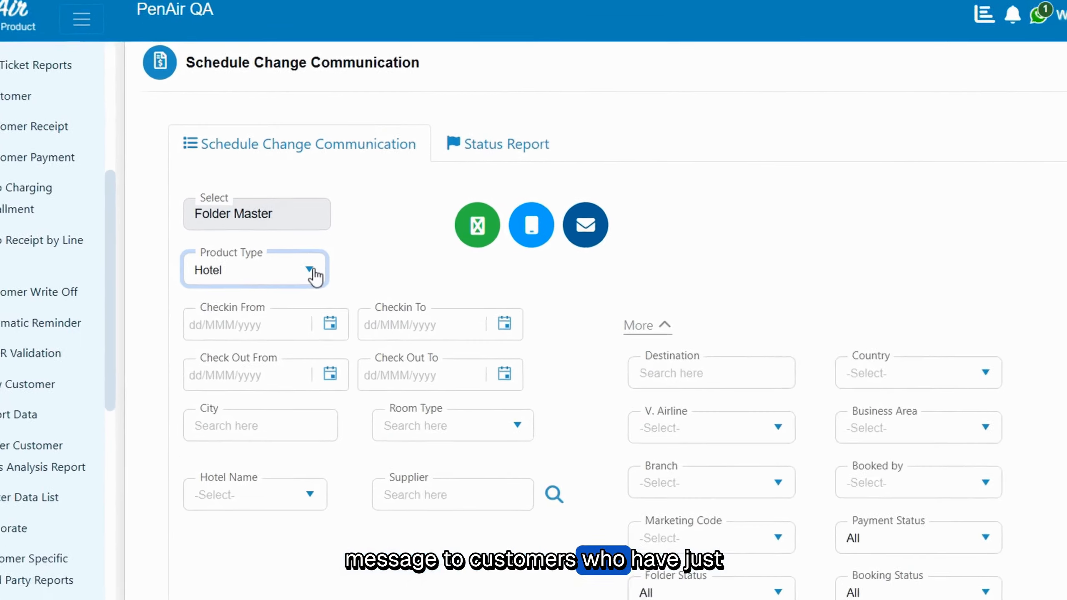
Step: Set the product type back to Air for the passenger search
{"action": "left_click", "coordinate": [316, 272]}
{"action": "left_click", "coordinate": [275, 303]}
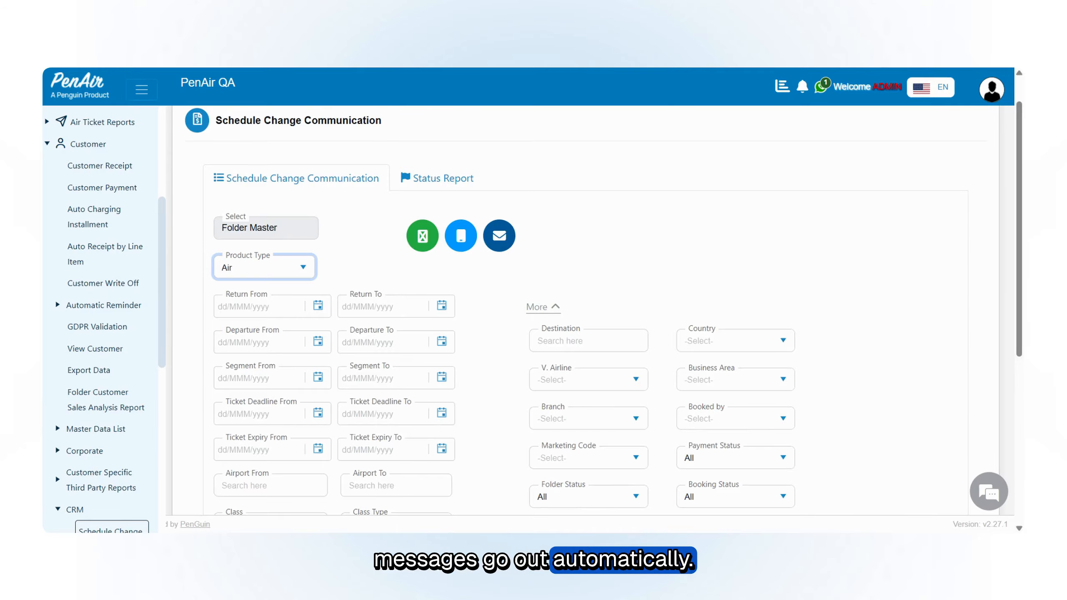
{"action": "scroll", "coordinate": [344, 303], "scroll_direction": "down", "scroll_amount": 2}
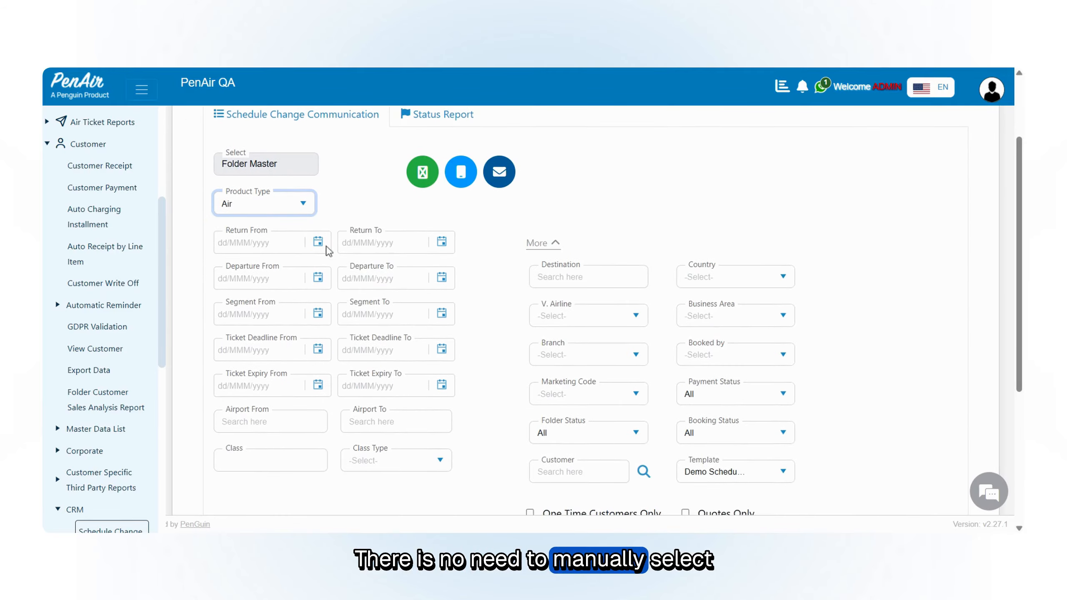
{"action": "scroll", "coordinate": [610, 198], "scroll_direction": "down", "scroll_amount": 3}
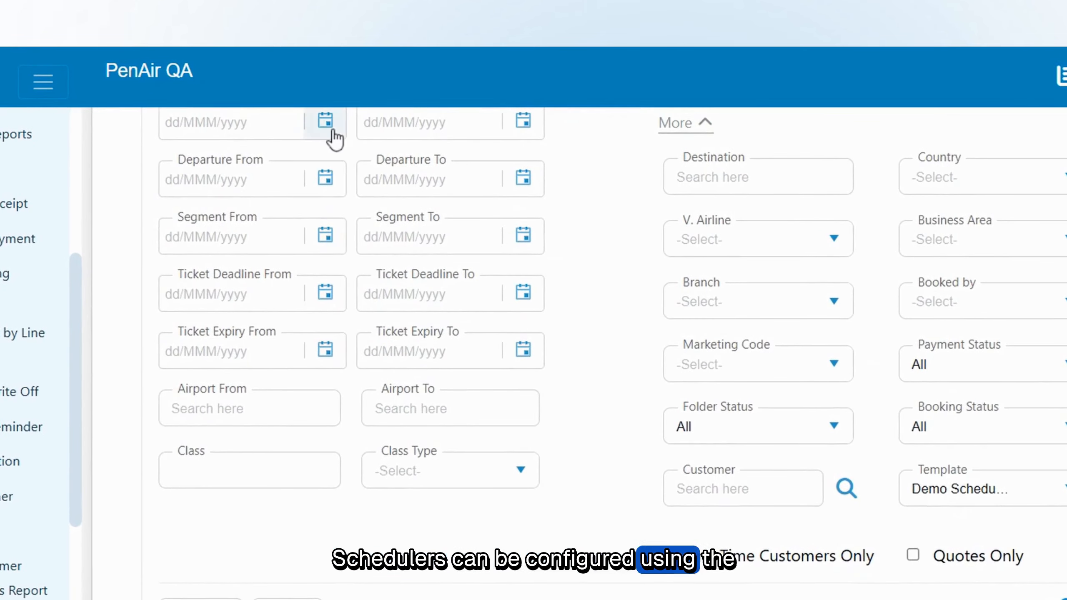
Step: Set the return date range with relative dates, from Current Date to Week End Date
{"action": "left_click", "coordinate": [332, 131]}
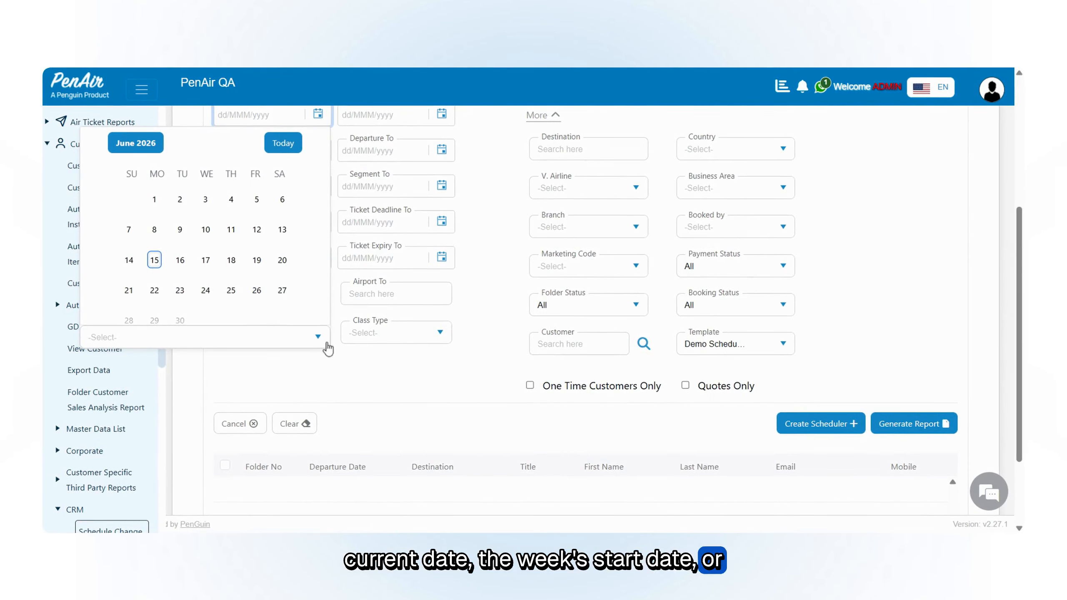
{"action": "left_click", "coordinate": [326, 344]}
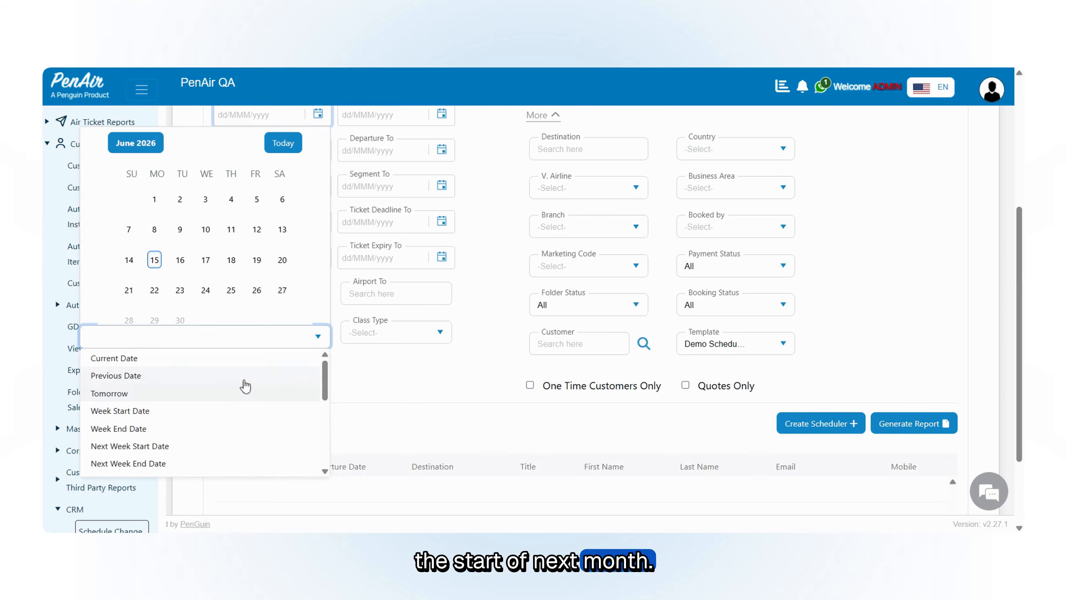
{"action": "scroll", "coordinate": [252, 386], "scroll_direction": "down", "scroll_amount": 5}
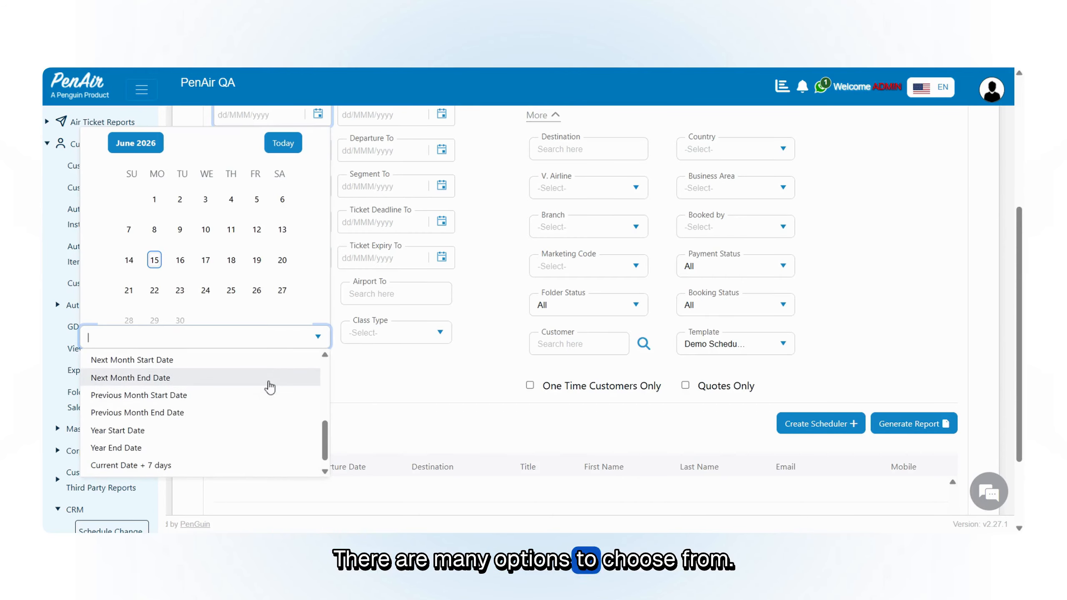
{"action": "scroll", "coordinate": [269, 387], "scroll_direction": "down", "scroll_amount": 3}
{"action": "scroll", "coordinate": [242, 384], "scroll_direction": "up", "scroll_amount": 5}
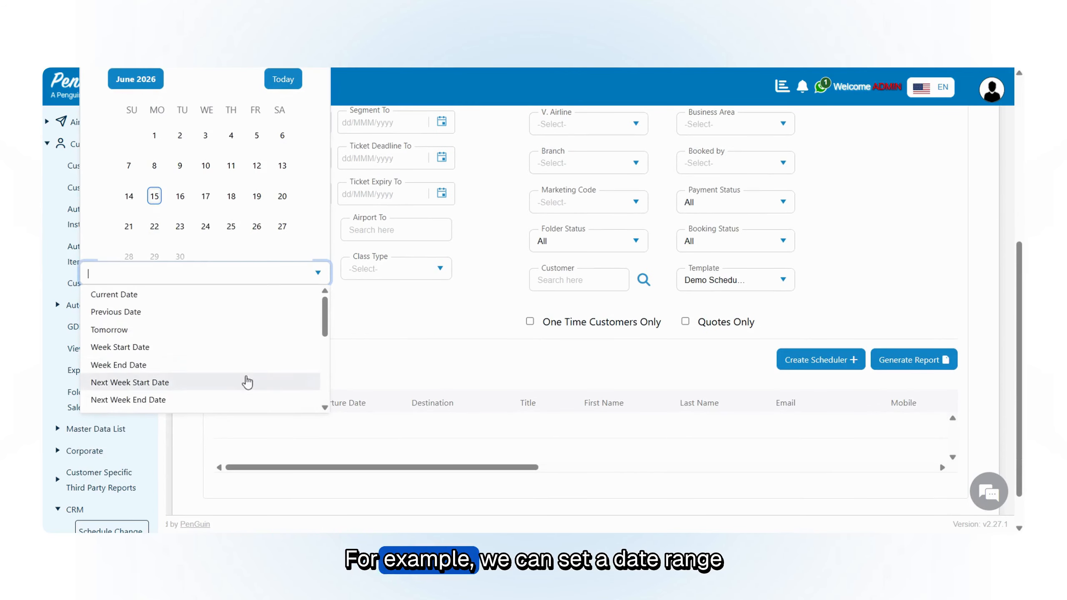
{"action": "scroll", "coordinate": [256, 374], "scroll_direction": "up", "scroll_amount": 5}
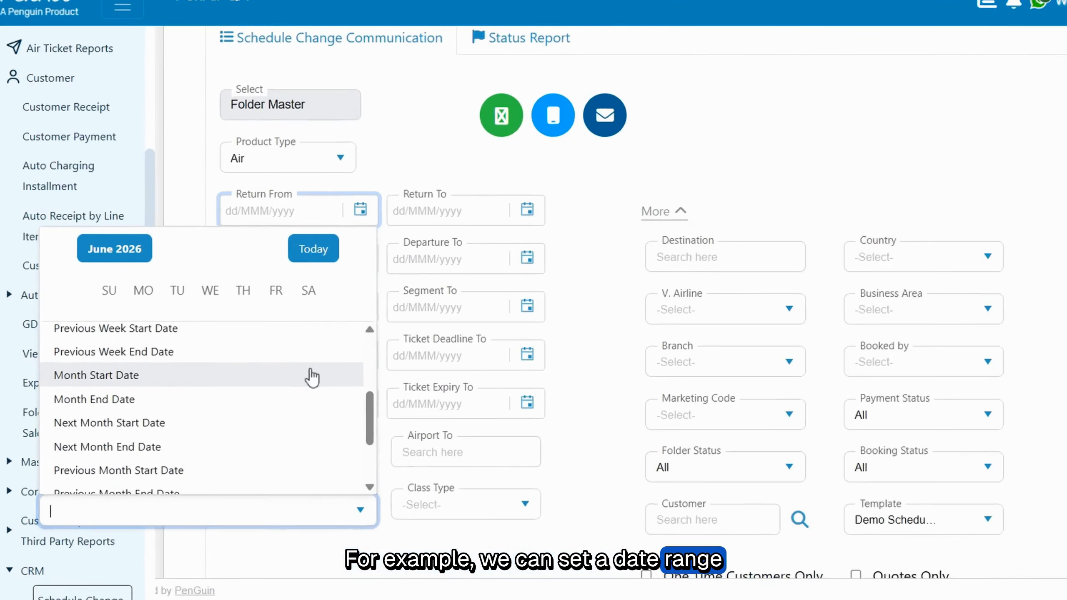
{"action": "scroll", "coordinate": [265, 365], "scroll_direction": "up", "scroll_amount": 3}
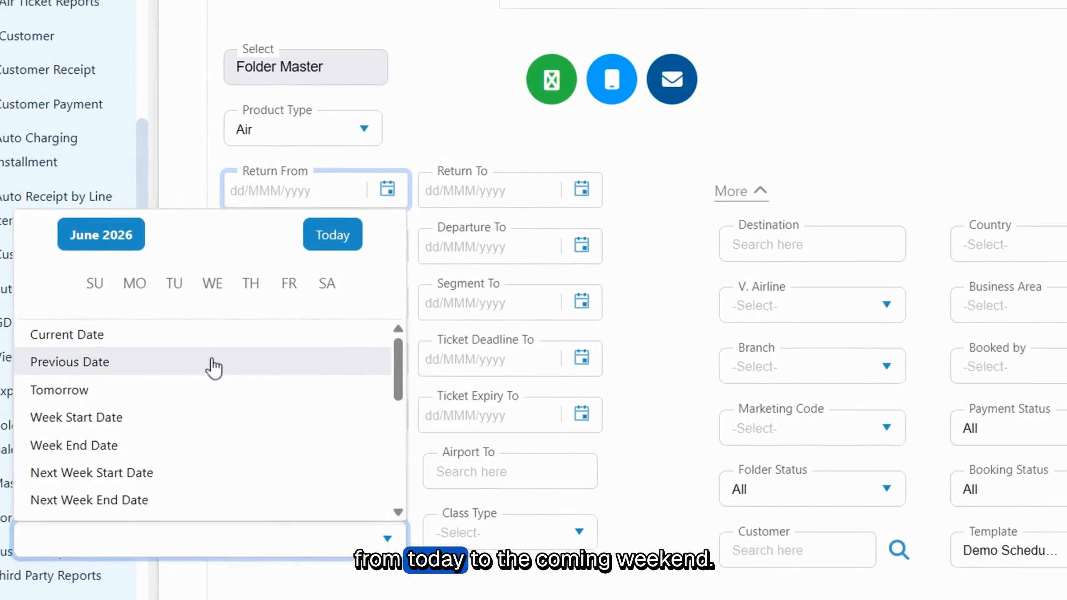
{"action": "left_click", "coordinate": [217, 335]}
{"action": "left_click", "coordinate": [448, 246]}
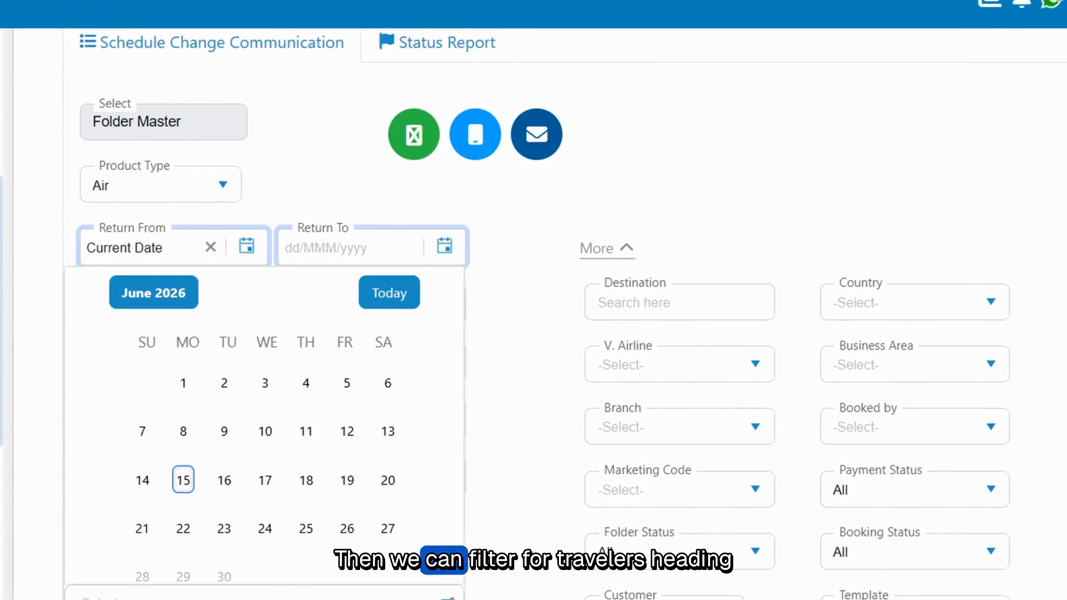
{"action": "left_click", "coordinate": [228, 363]}
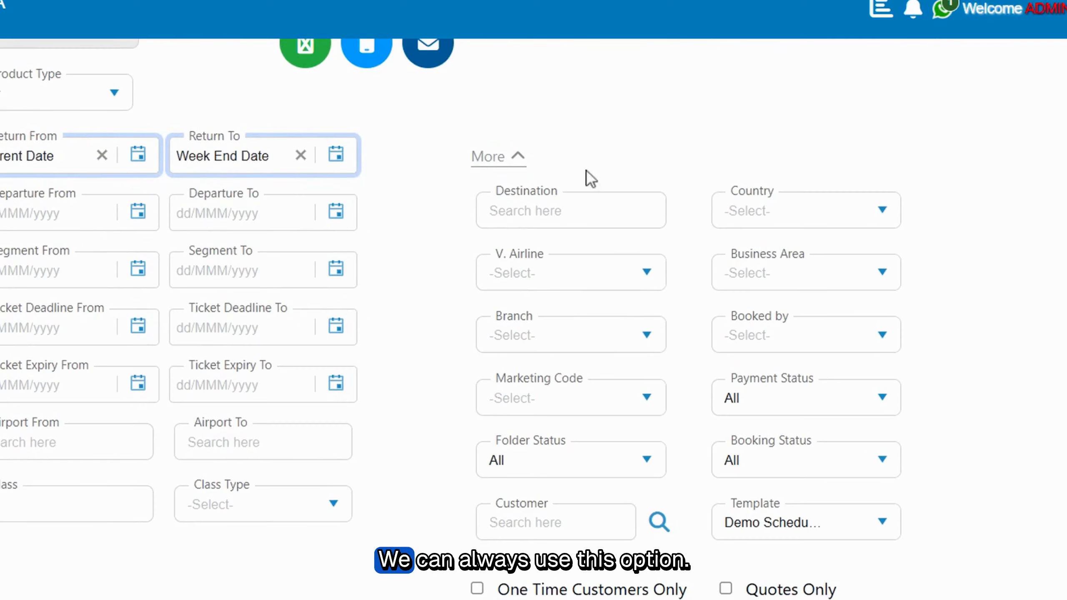
Step: Search the destinations for "dxb" and set the destination filter to DXB-DUBAI INTL
{"action": "left_click", "coordinate": [597, 227]}
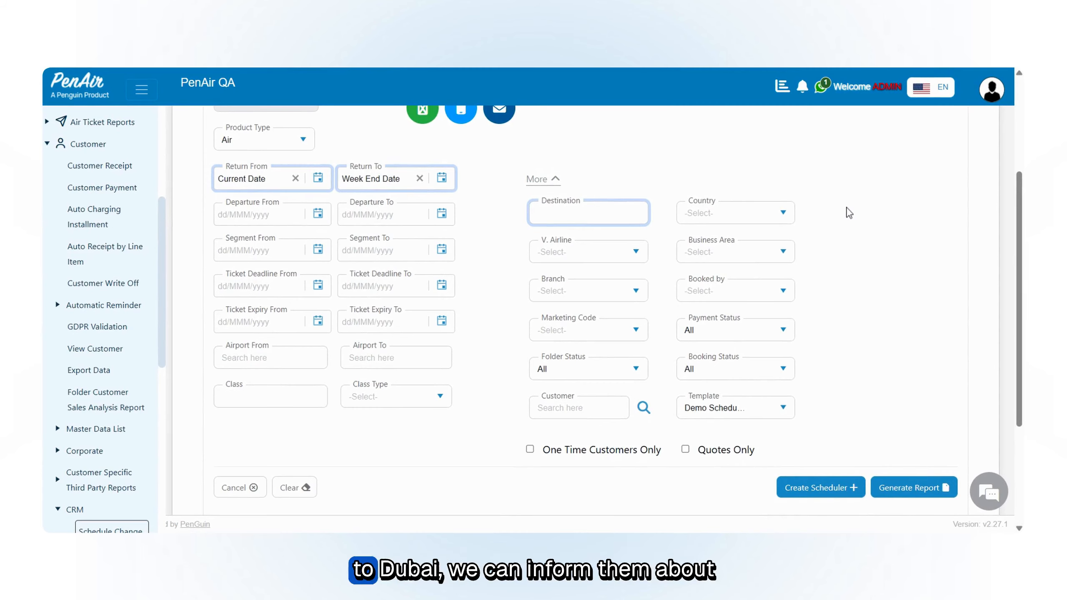
{"action": "type", "text": "dxb"}
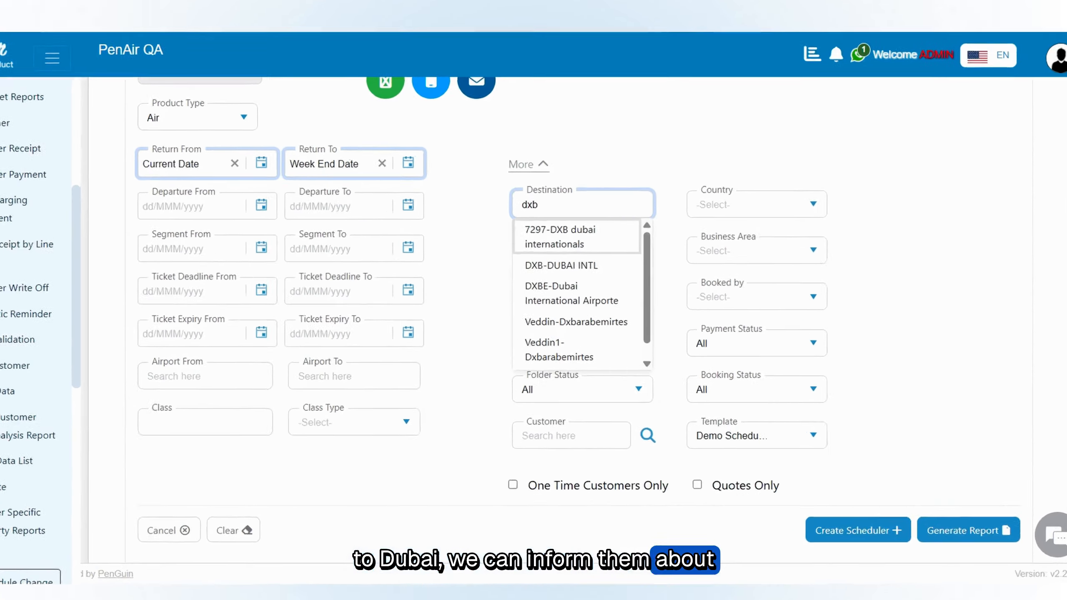
{"action": "left_click", "coordinate": [609, 261]}
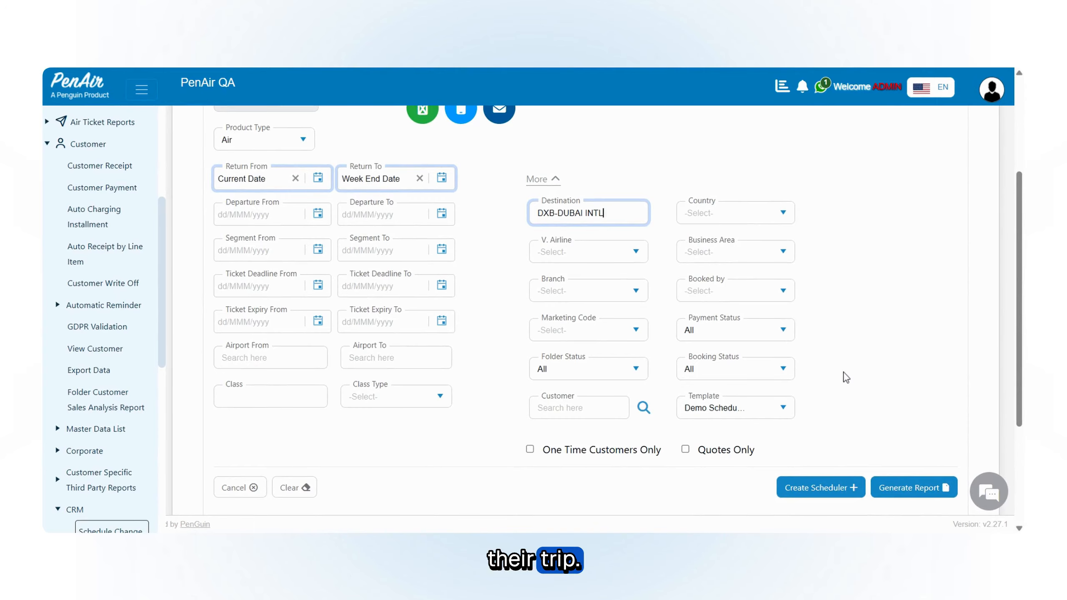
Step: Search the message templates for "sched" and choose the Schedule Change Notification template
{"action": "scroll", "coordinate": [840, 303], "scroll_direction": "down", "scroll_amount": 2}
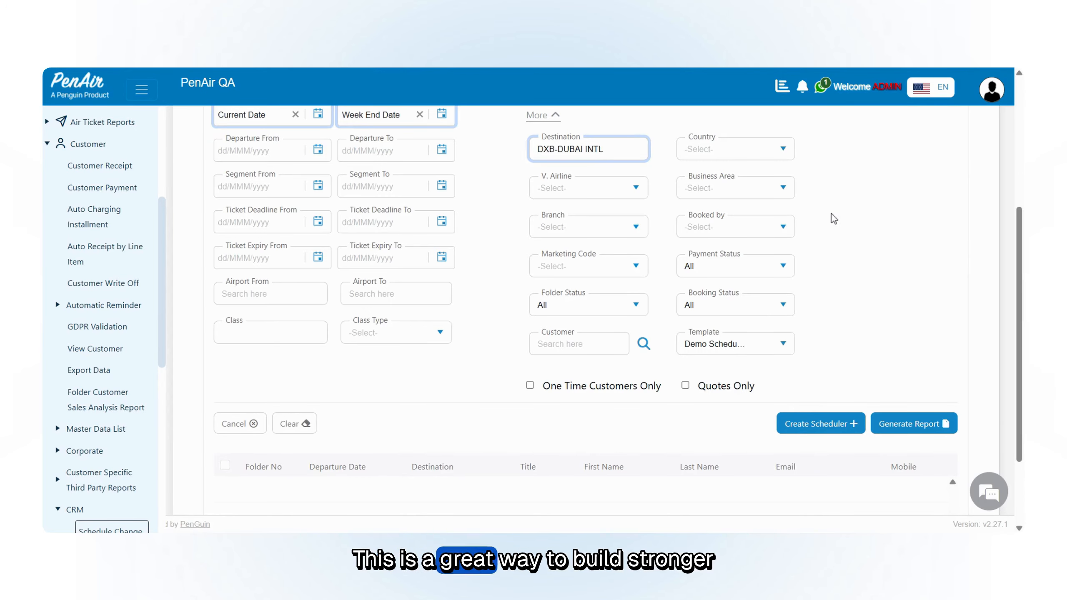
{"action": "scroll", "coordinate": [843, 285], "scroll_direction": "up", "scroll_amount": 2}
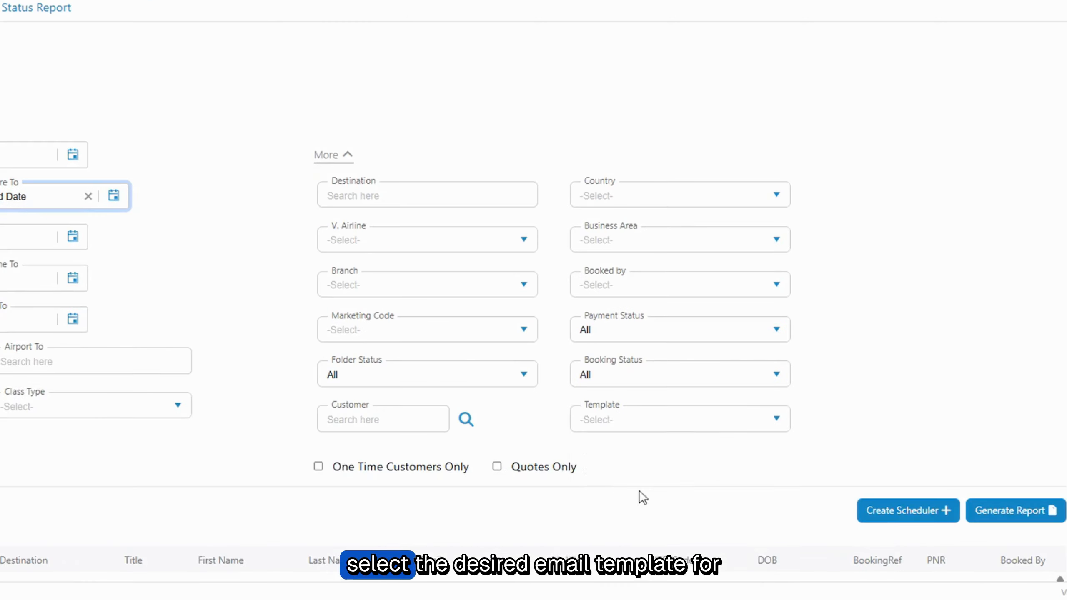
{"action": "left_click", "coordinate": [776, 419]}
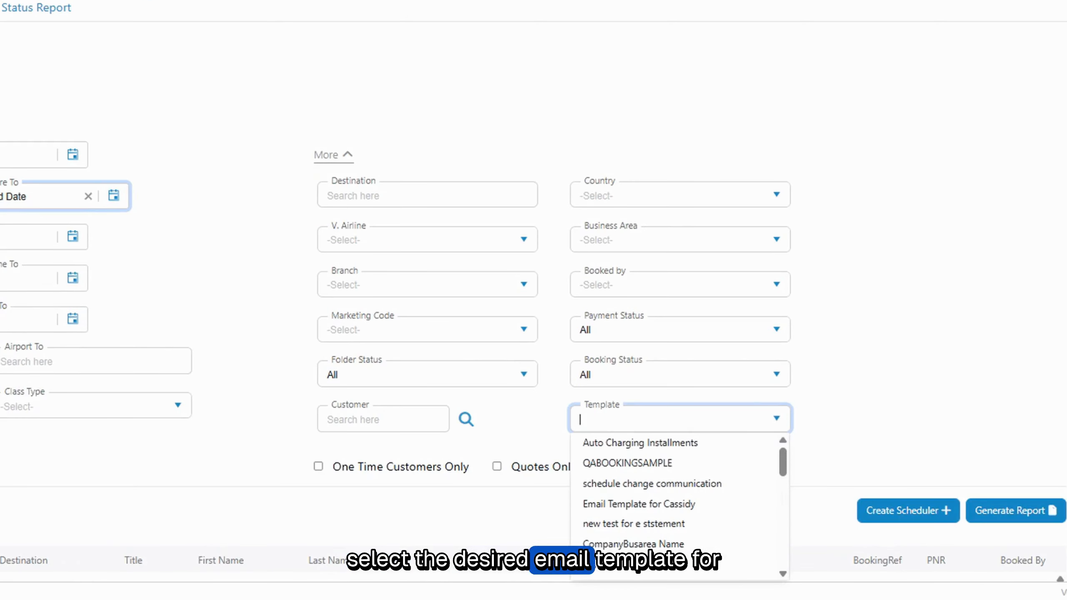
{"action": "type", "text": "sched"}
{"action": "scroll", "coordinate": [695, 493], "scroll_direction": "down", "scroll_amount": 1}
{"action": "left_click", "coordinate": [689, 567]}
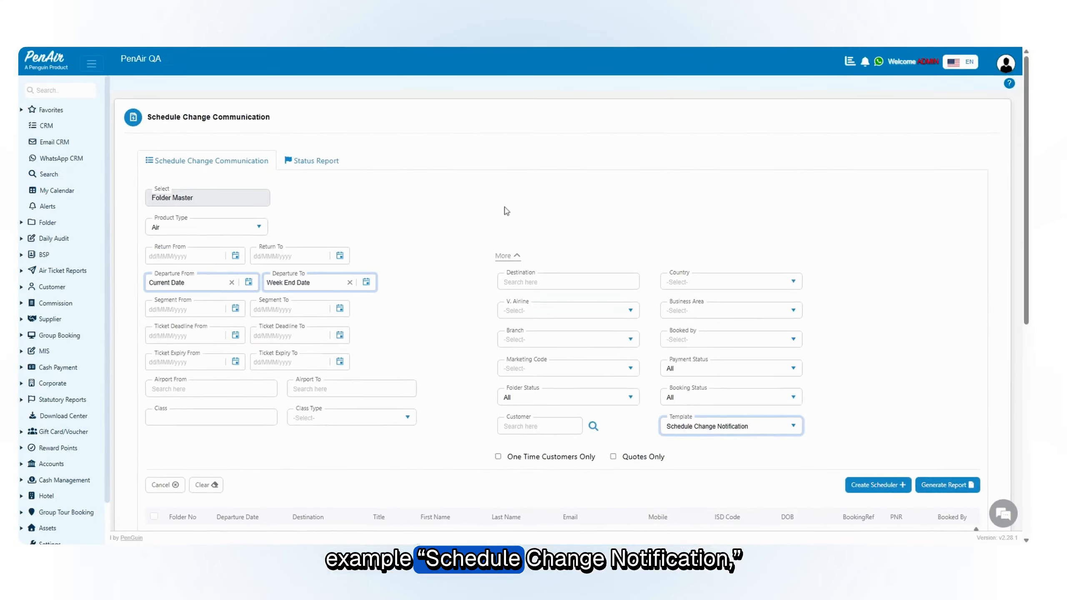
{"action": "scroll", "coordinate": [832, 365], "scroll_direction": "down", "scroll_amount": 3}
{"action": "scroll", "coordinate": [832, 364], "scroll_direction": "up", "scroll_amount": 3}
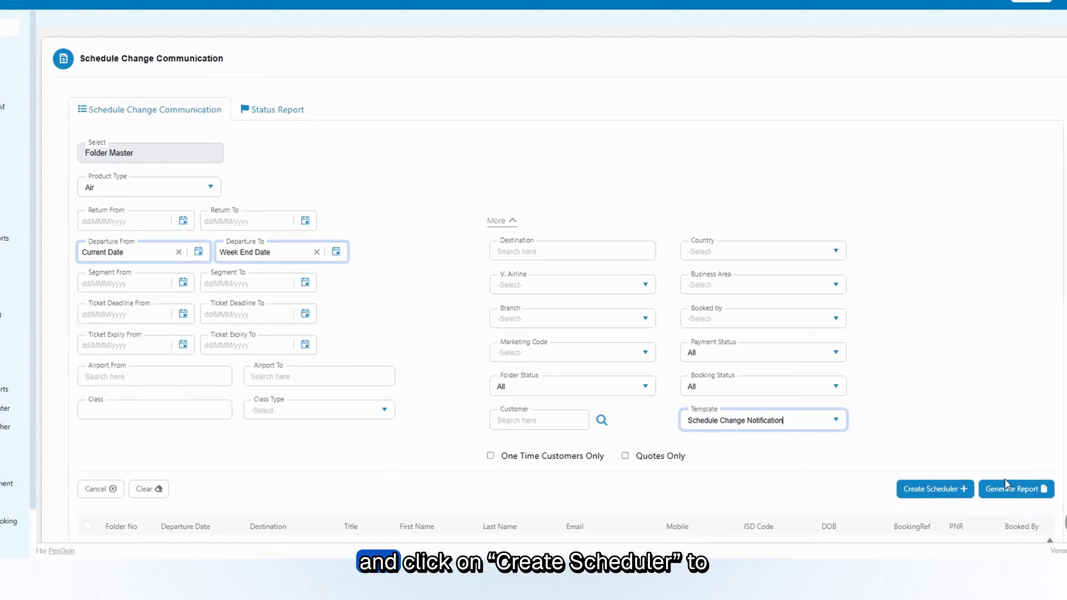
Step: Create a scheduler named "Schedule Change Communication Demo" with Daily recurrence
{"action": "left_click", "coordinate": [958, 489]}
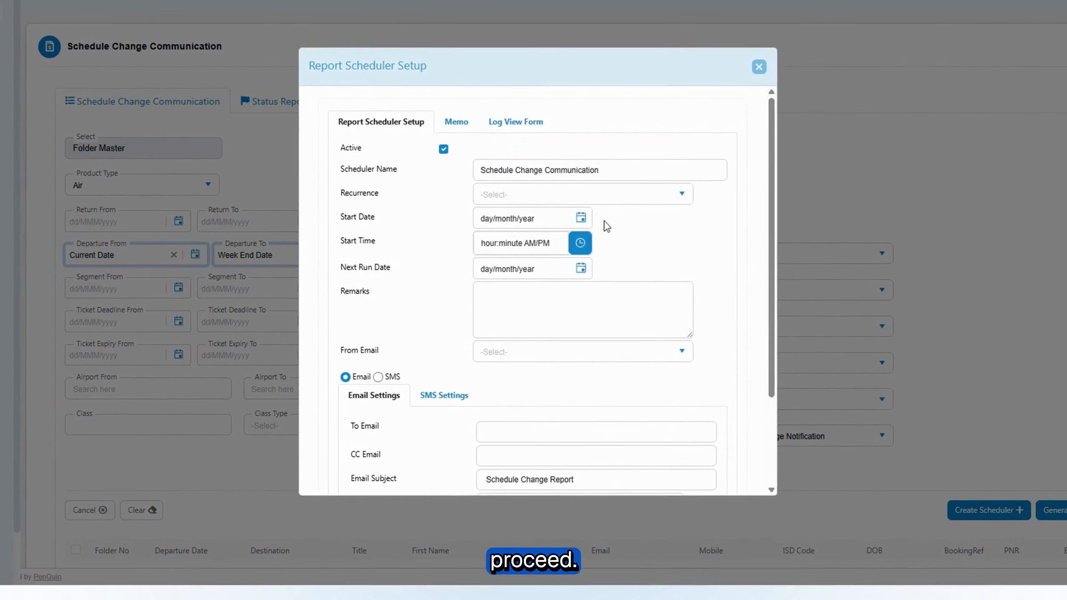
{"action": "left_click", "coordinate": [650, 169]}
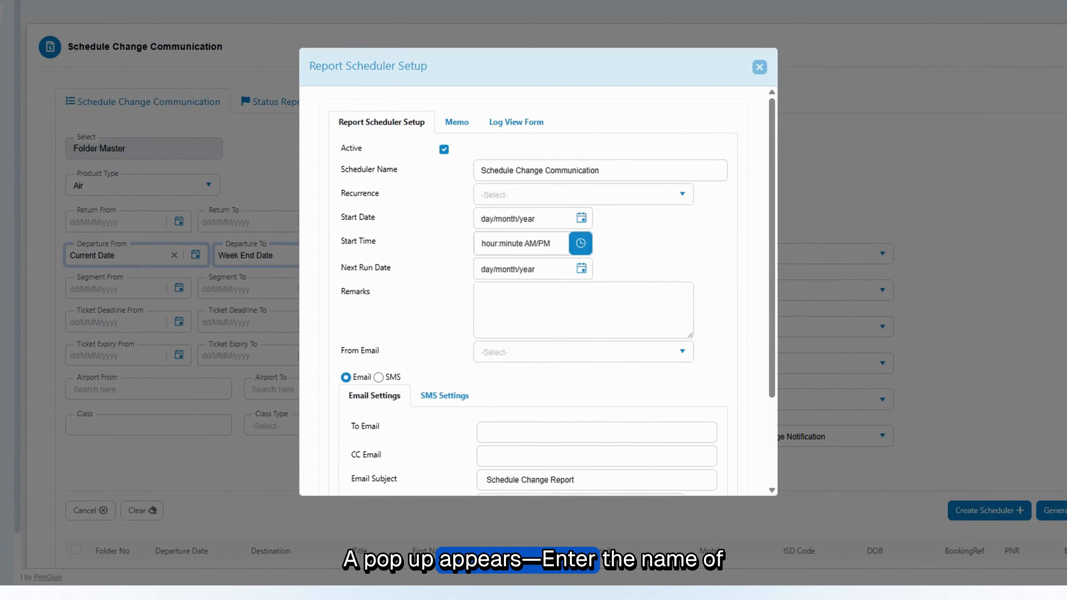
{"action": "left_click", "coordinate": [667, 192]}
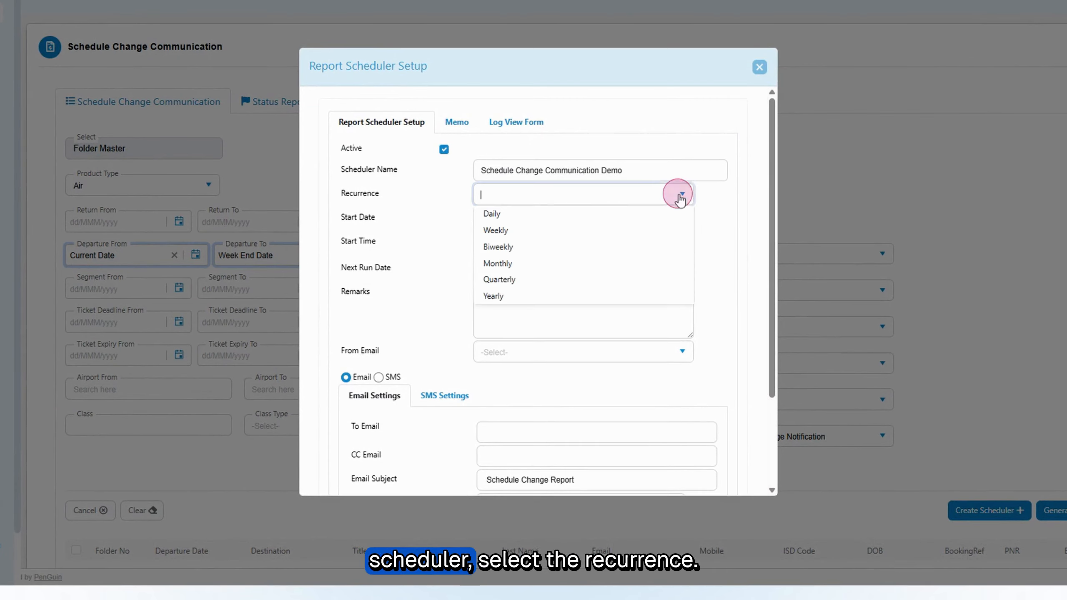
{"action": "left_click", "coordinate": [607, 217]}
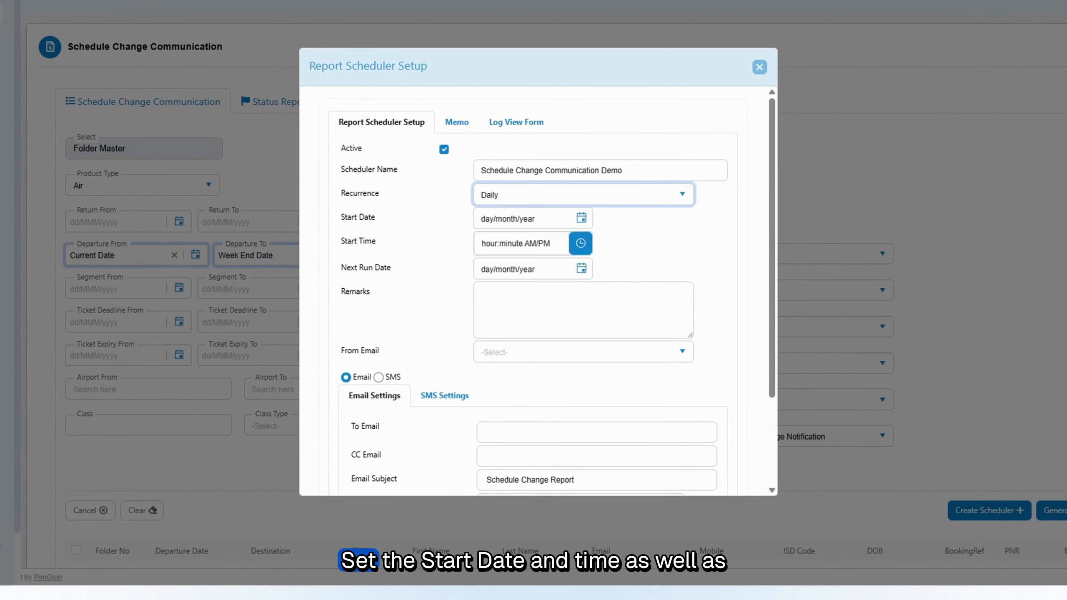
Step: Set the scheduler's start to 07/Jul/2026 at 01:52 PM and its next run date to 08/Jul/2026
{"action": "left_click", "coordinate": [581, 218]}
{"action": "left_click", "coordinate": [597, 316]}
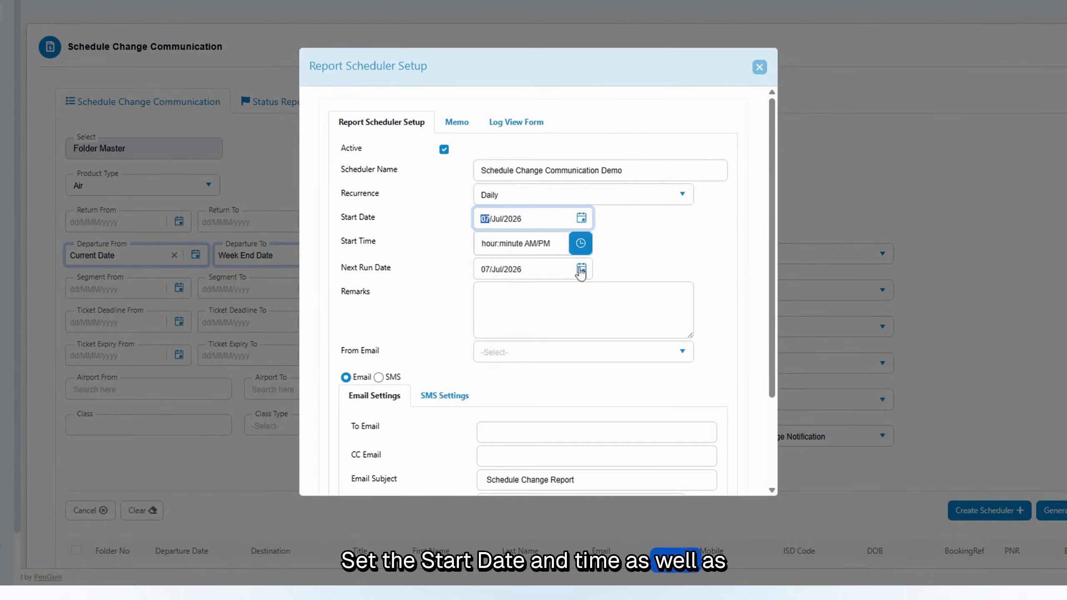
{"action": "left_click", "coordinate": [580, 243]}
{"action": "left_click", "coordinate": [567, 276]}
{"action": "left_click", "coordinate": [582, 269]}
{"action": "left_click", "coordinate": [623, 368]}
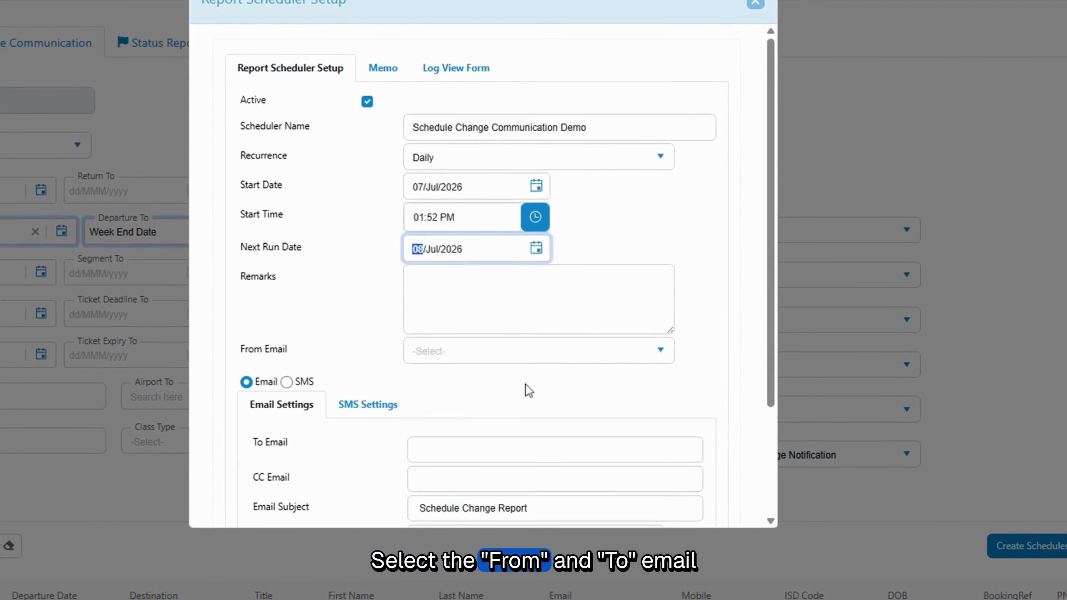
Step: Fill in the recipient's email address and enter "Test" as the message body in the scheduler's email settings
{"action": "scroll", "coordinate": [573, 384], "scroll_direction": "down", "scroll_amount": 3}
{"action": "left_click", "coordinate": [470, 305]}
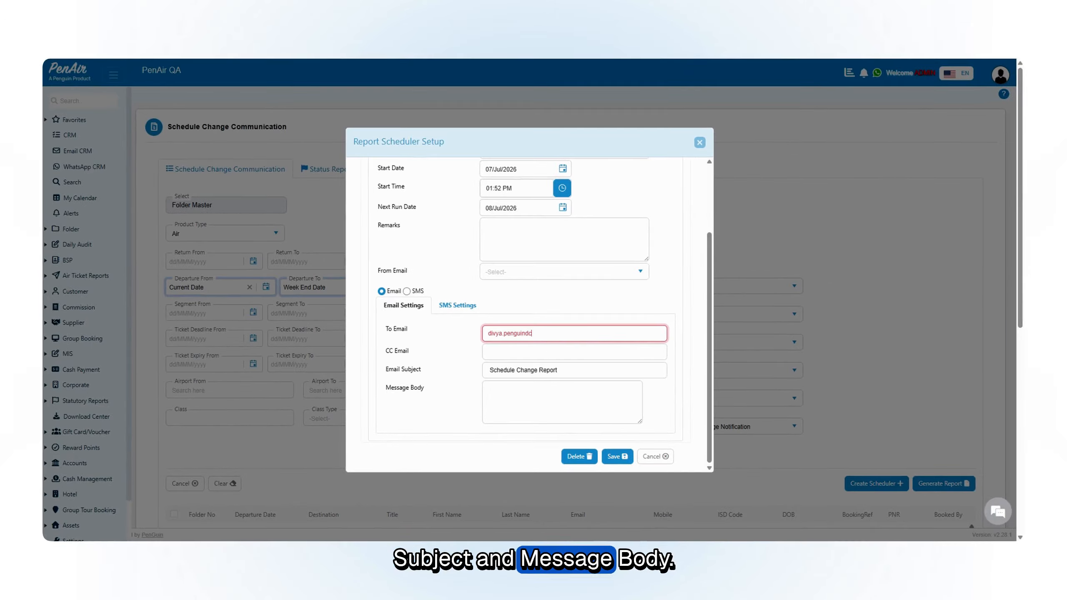
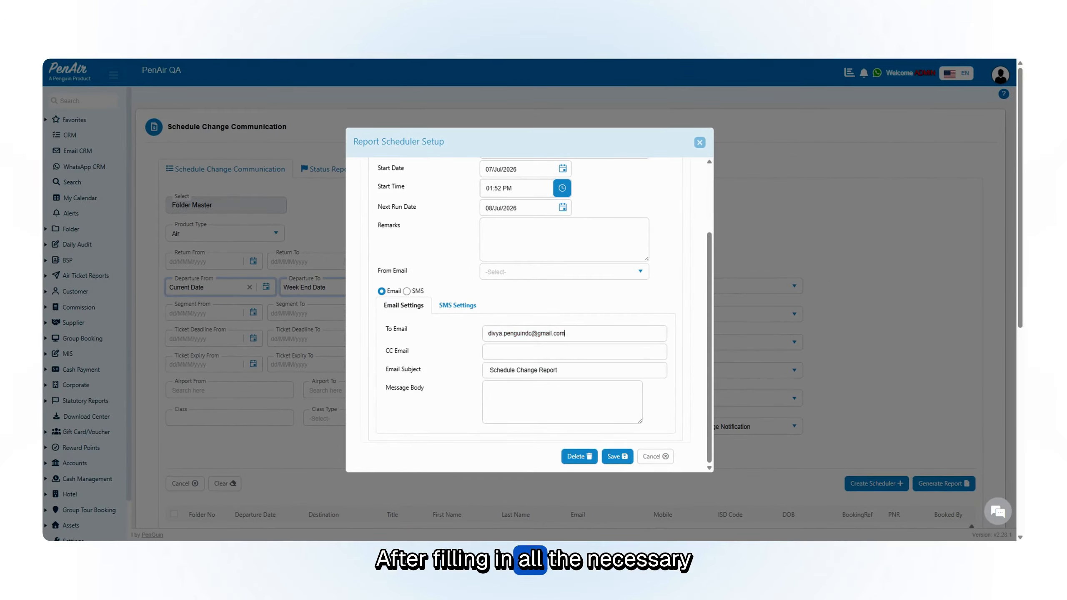
{"action": "scroll", "coordinate": [508, 348], "scroll_direction": "down", "scroll_amount": 2}
{"action": "left_click", "coordinate": [511, 391]}
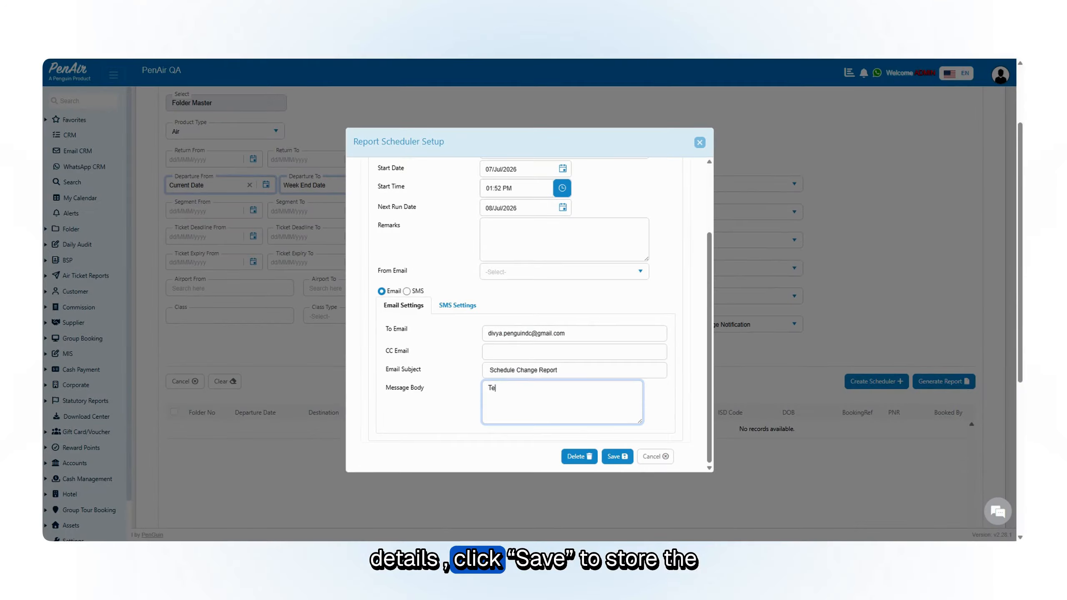
Step: Select a From Email sender address and save the scheduler
{"action": "left_click", "coordinate": [617, 456]}
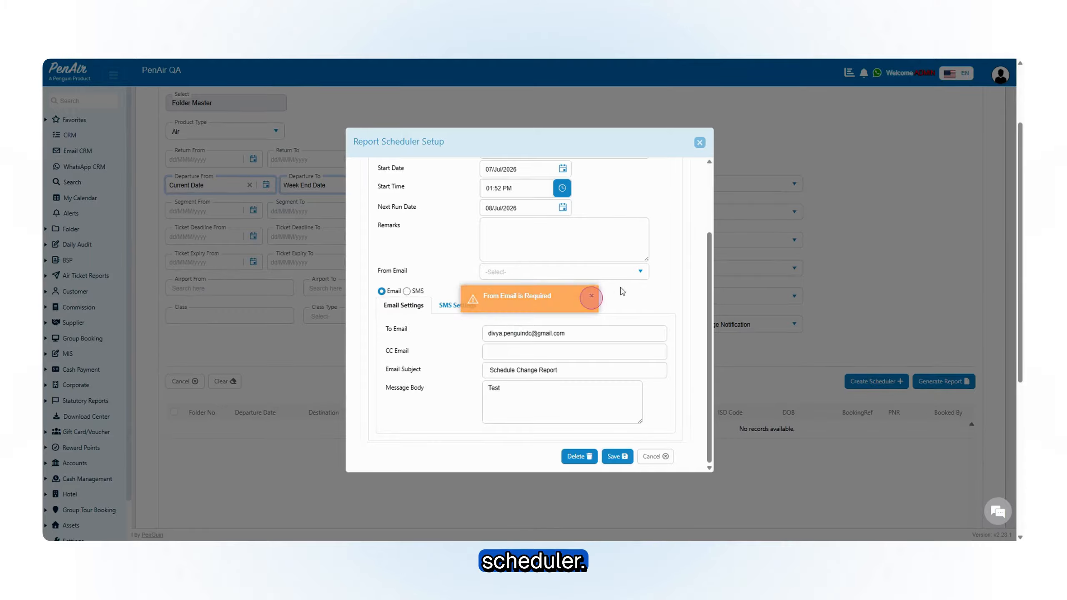
{"action": "left_click", "coordinate": [639, 270]}
{"action": "left_click", "coordinate": [533, 299]}
{"action": "left_click", "coordinate": [617, 457]}
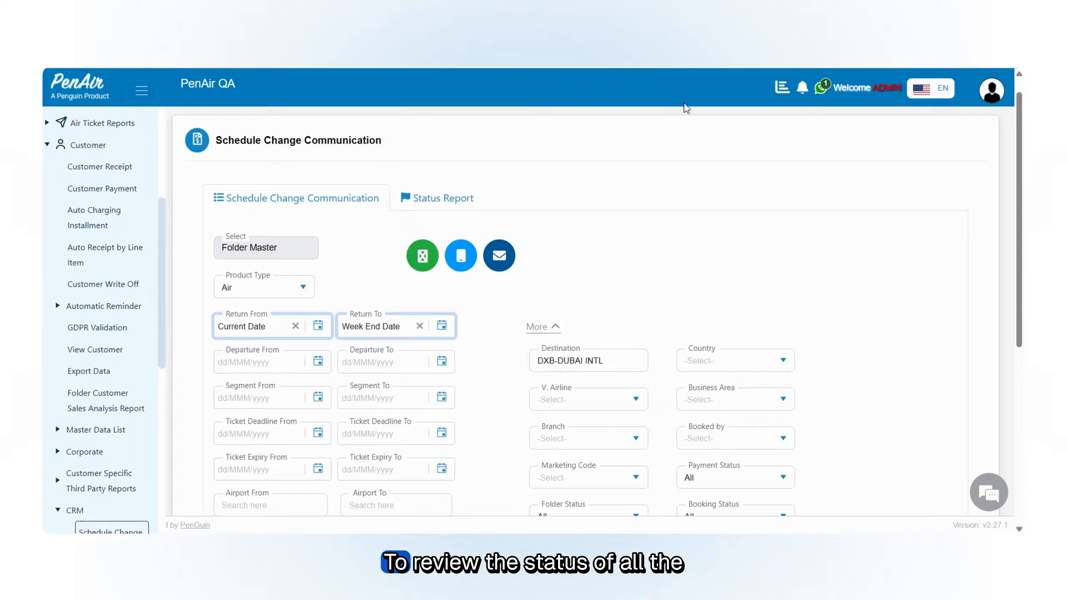
Step: Generate the status report of sent messages for all sources, dated 15/Jun/2026 to 15/Jun/2026
{"action": "scroll", "coordinate": [613, 178], "scroll_direction": "down", "scroll_amount": 8}
{"action": "scroll", "coordinate": [487, 168], "scroll_direction": "up", "scroll_amount": 8}
{"action": "left_click", "coordinate": [479, 138]}
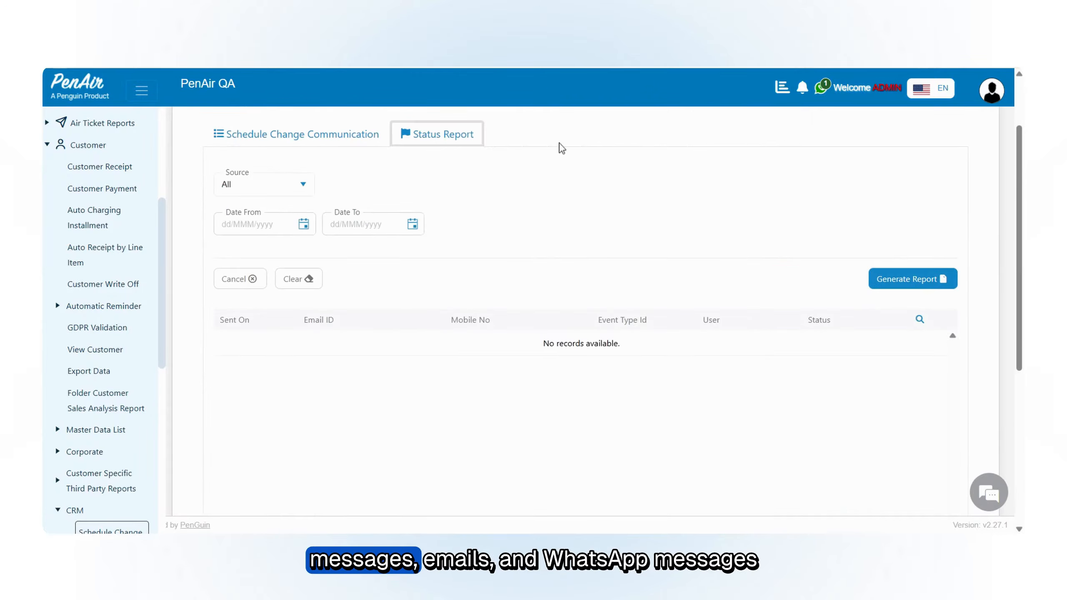
{"action": "left_click", "coordinate": [300, 184]}
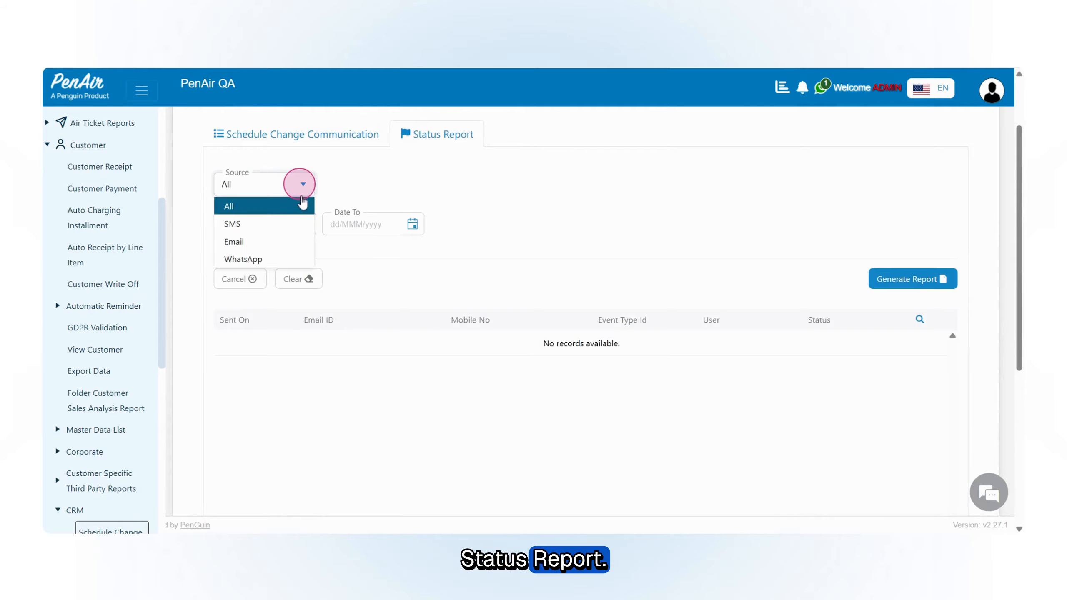
{"action": "left_click", "coordinate": [283, 207]}
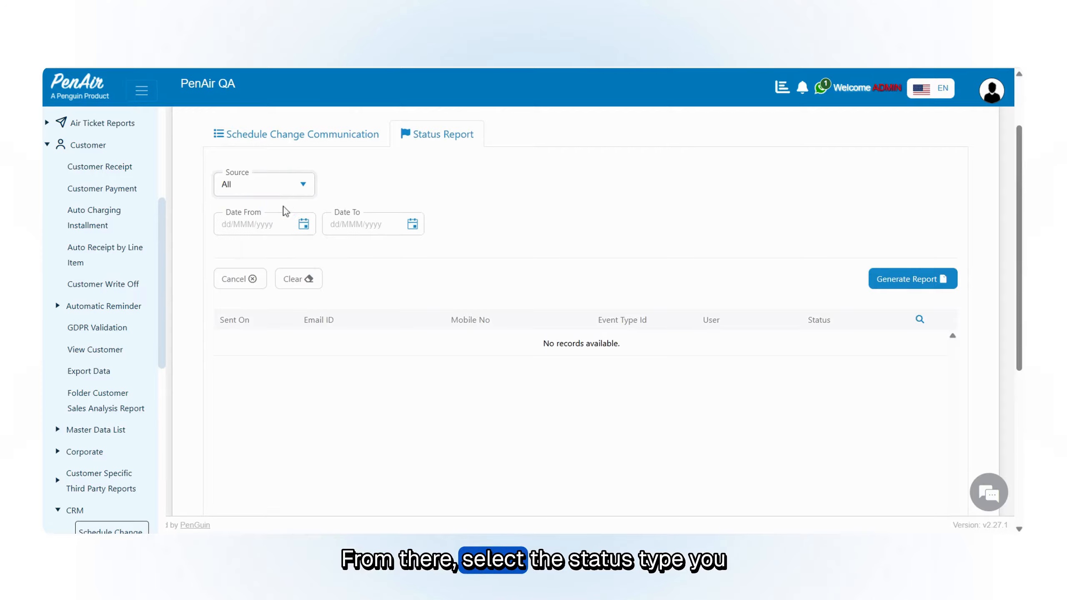
{"action": "left_click", "coordinate": [310, 226]}
{"action": "left_click", "coordinate": [400, 253]}
{"action": "left_click", "coordinate": [907, 279]}
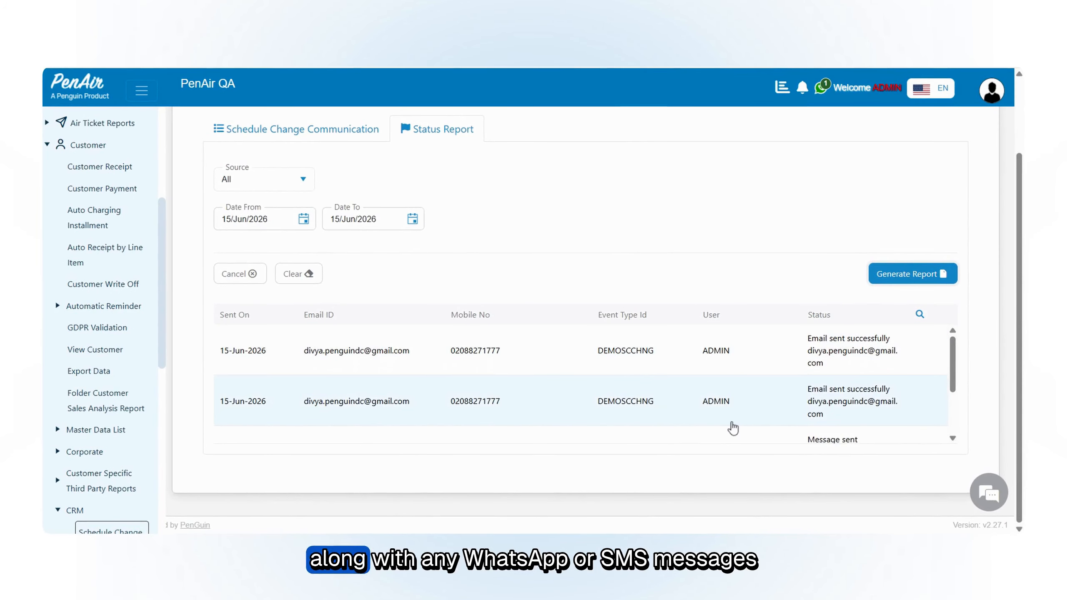
Step: Review the delivery status of each email and message listed in the status report
{"action": "scroll", "coordinate": [731, 428], "scroll_direction": "down", "scroll_amount": 3}
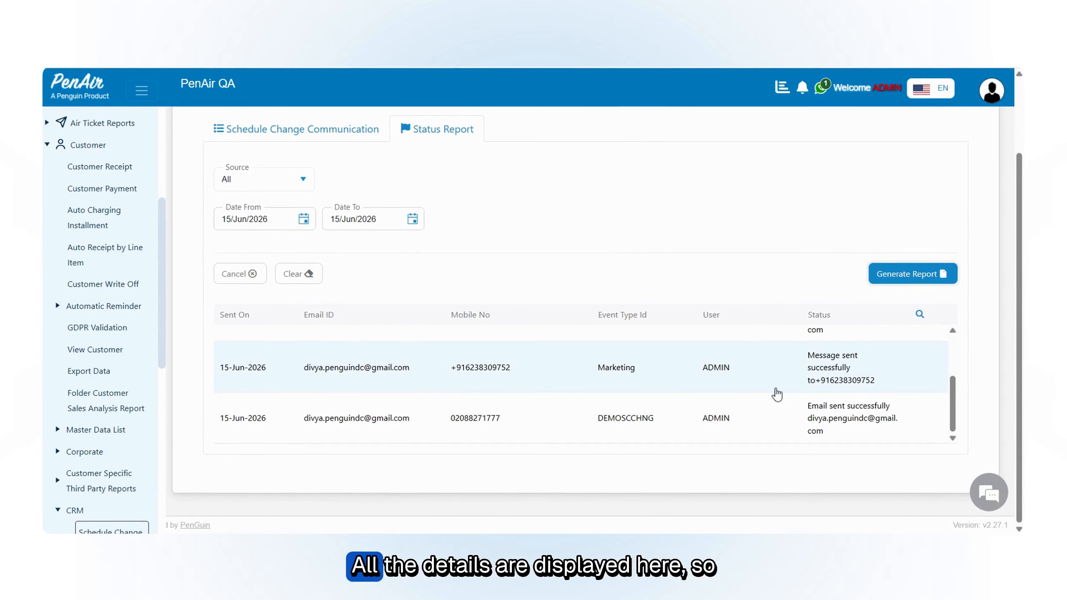
{"action": "scroll", "coordinate": [775, 392], "scroll_direction": "up", "scroll_amount": 3}
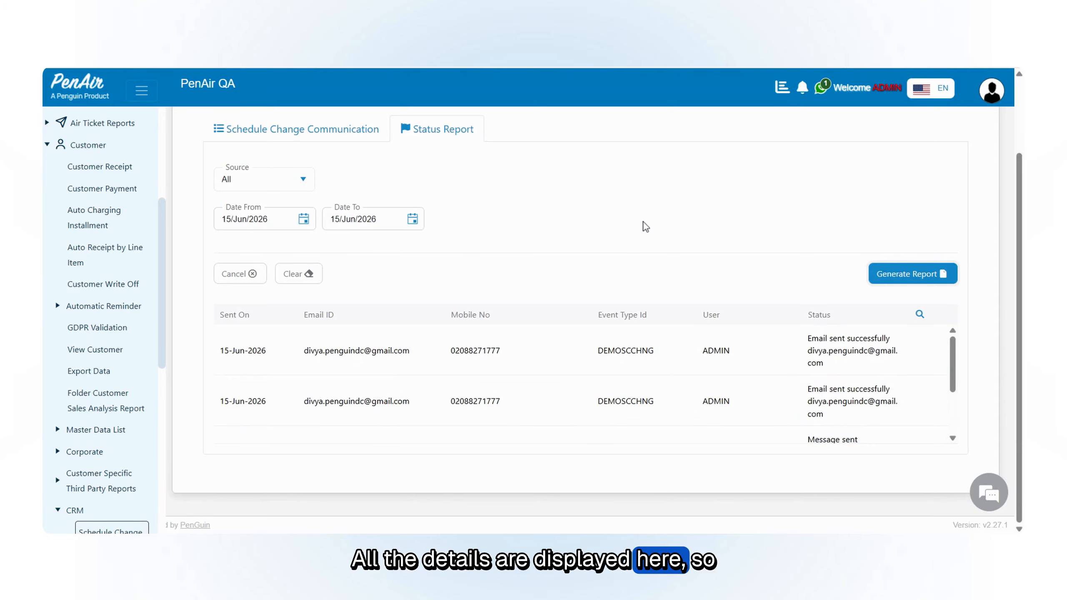
{"action": "scroll", "coordinate": [644, 221], "scroll_direction": "up", "scroll_amount": 2}
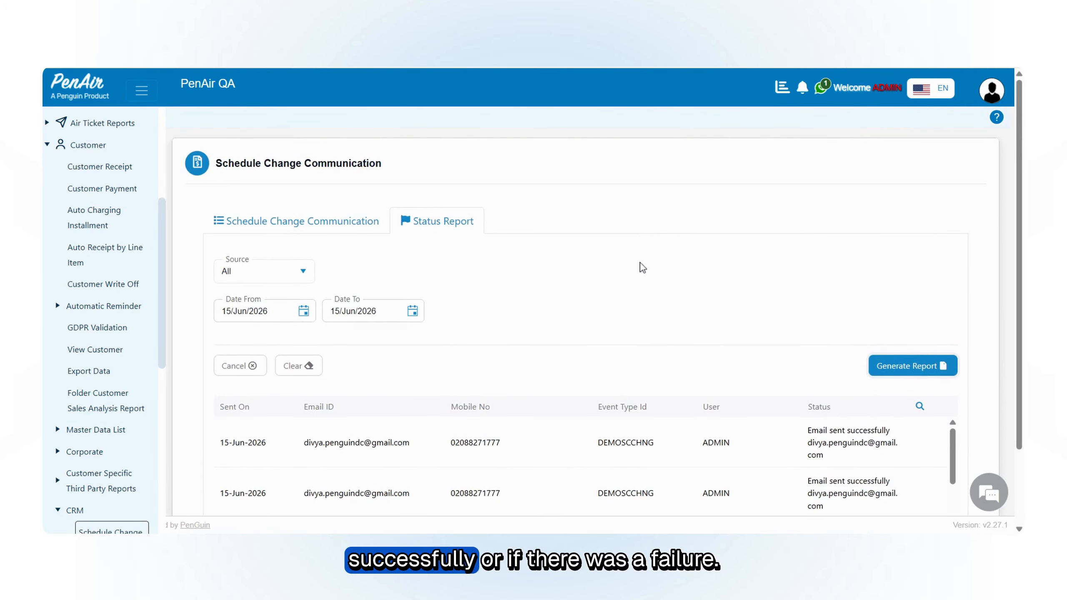
{"action": "scroll", "coordinate": [640, 265], "scroll_direction": "down", "scroll_amount": 2}
{"action": "scroll", "coordinate": [622, 260], "scroll_direction": "up", "scroll_amount": 2}
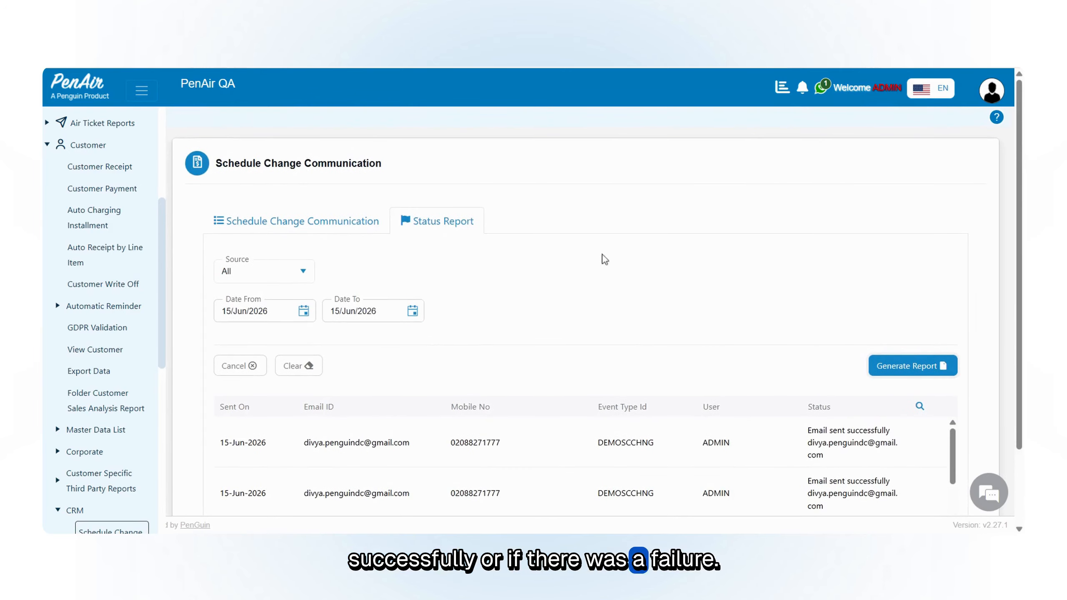
Step: Return to the Schedule Change Communication search form and look over its filters and passenger table
{"action": "left_click", "coordinate": [300, 221]}
{"action": "scroll", "coordinate": [609, 227], "scroll_direction": "down", "scroll_amount": 3}
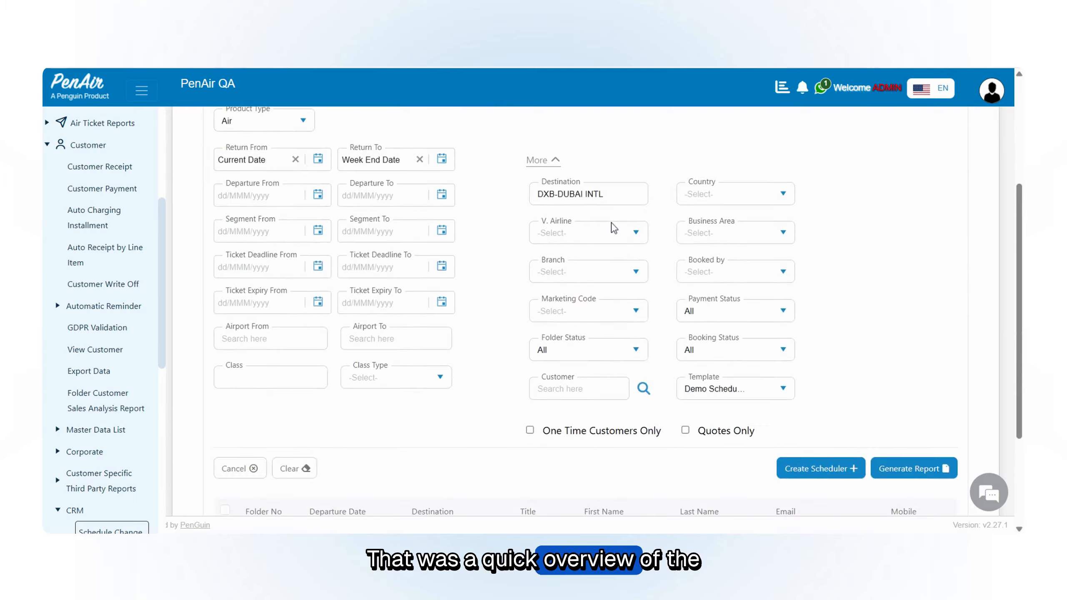
{"action": "scroll", "coordinate": [613, 228], "scroll_direction": "down", "scroll_amount": 2}
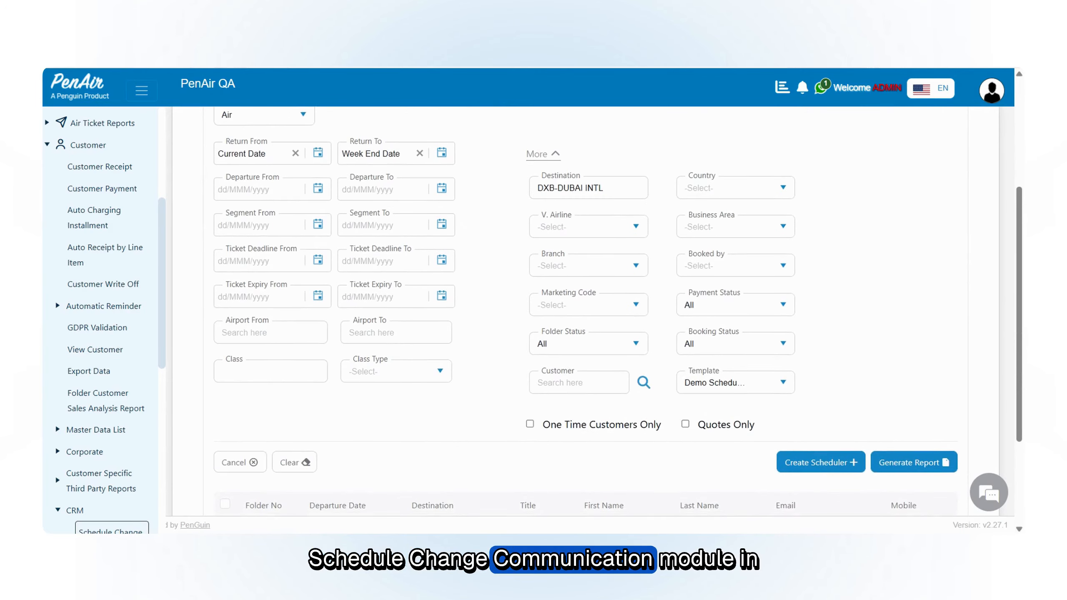
{"action": "scroll", "coordinate": [618, 310], "scroll_direction": "down", "scroll_amount": 2}
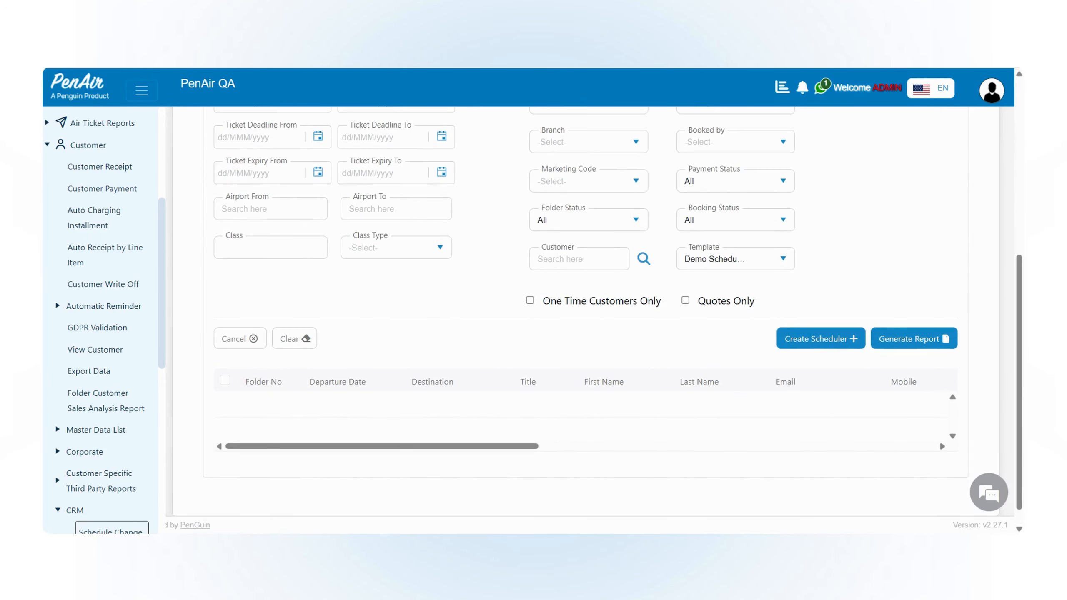
{"action": "scroll", "coordinate": [612, 229], "scroll_direction": "down", "scroll_amount": 1}
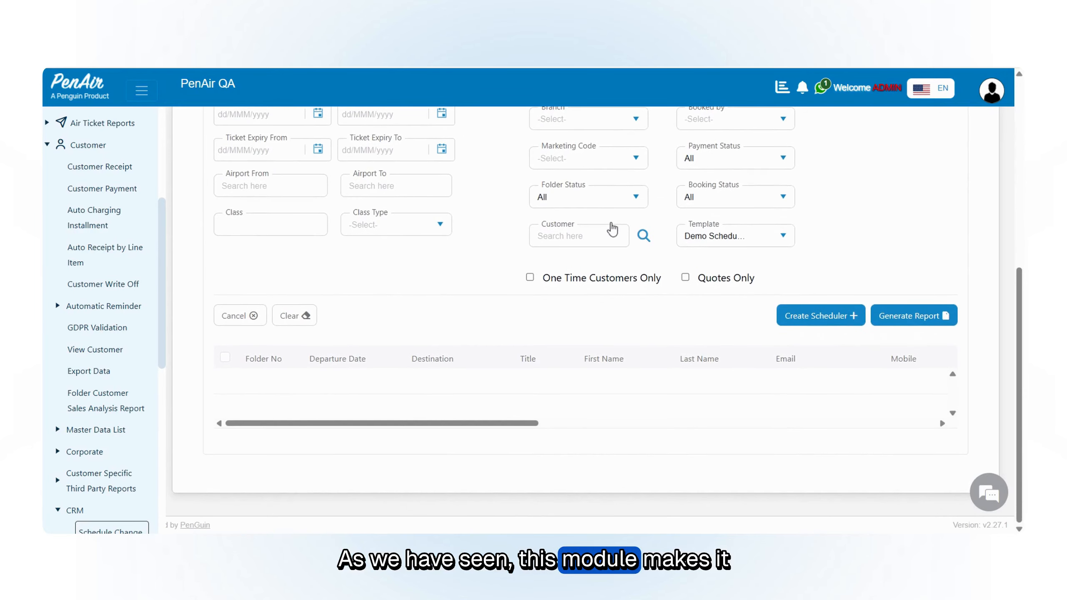
{"action": "scroll", "coordinate": [611, 230], "scroll_direction": "up", "scroll_amount": 4}
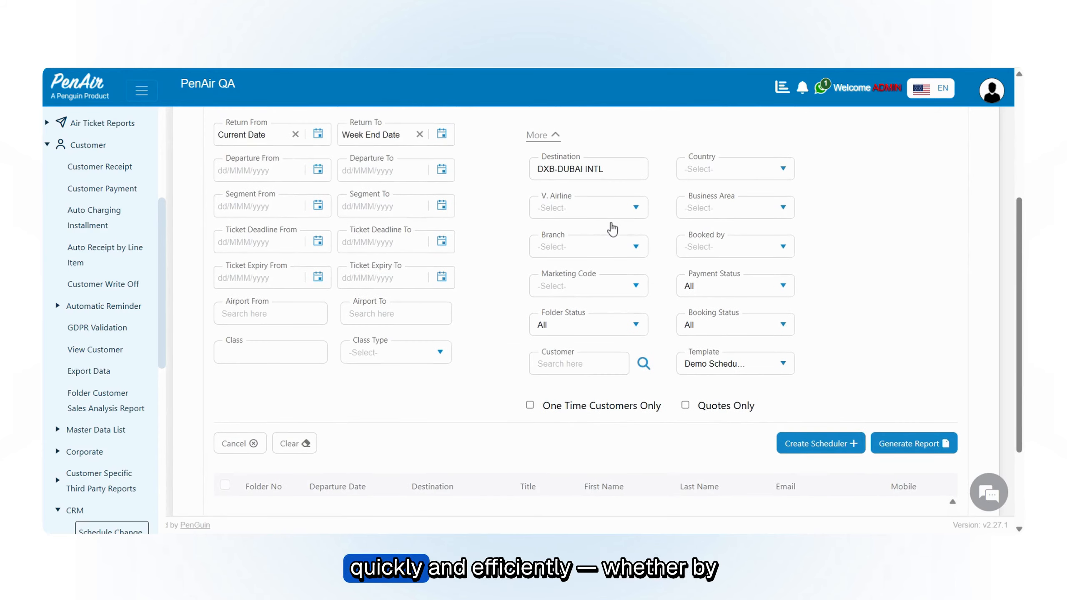